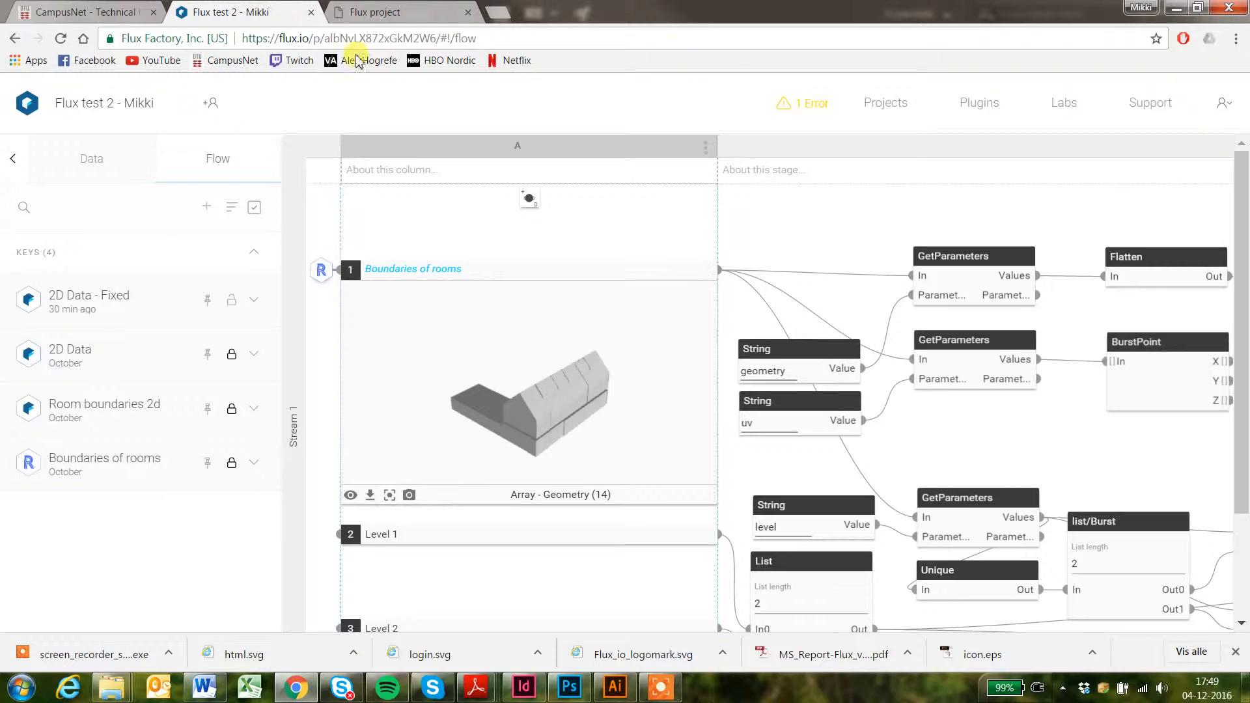
Step: Open the flux.io website in a new browser tab
click(507, 11)
text(flux)
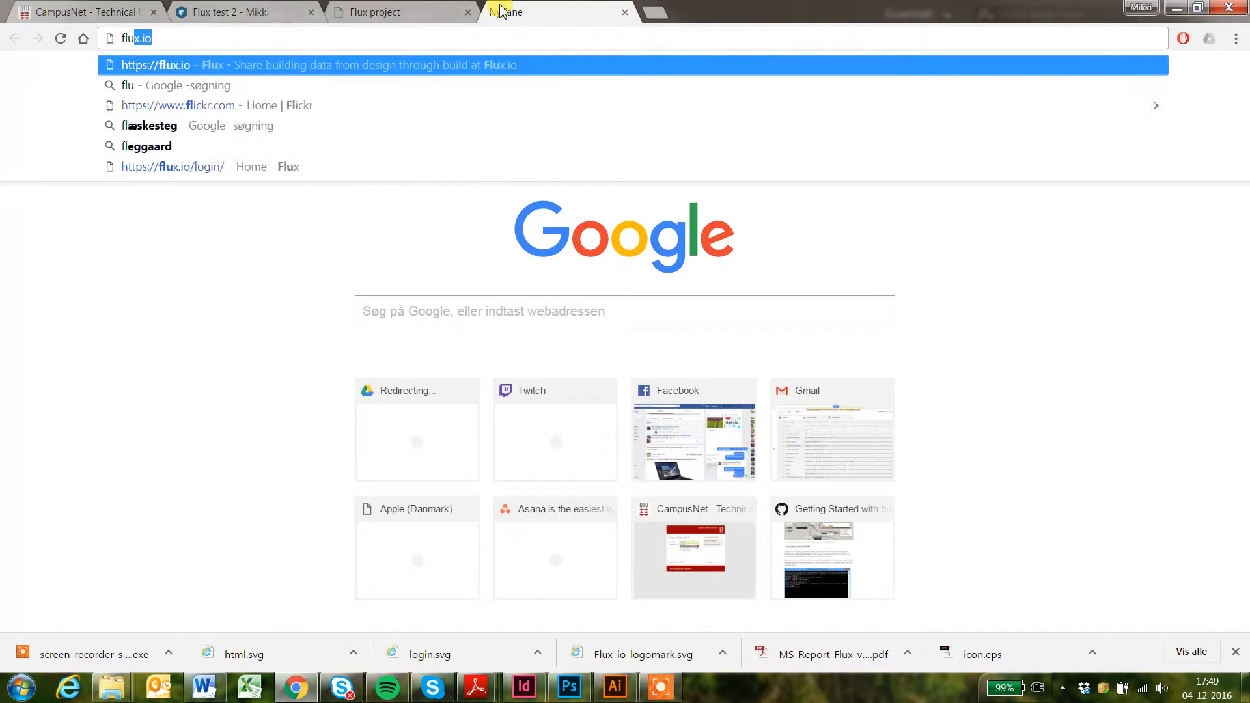
key(Return)
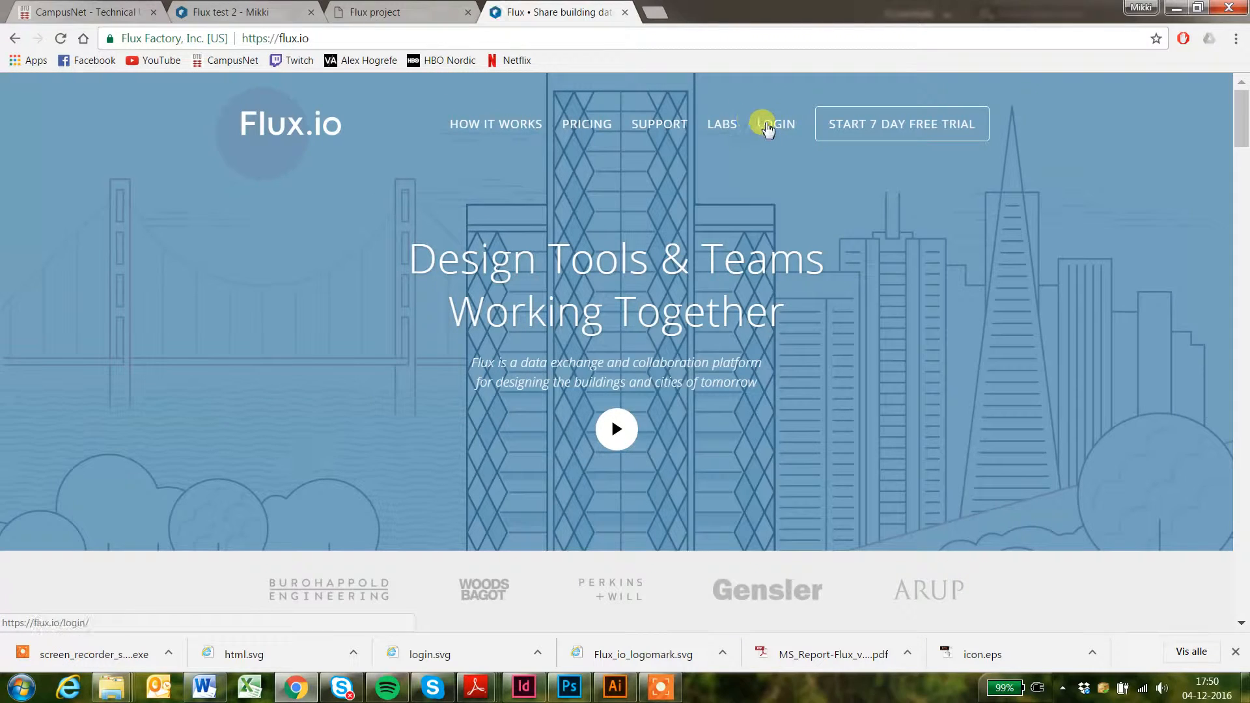
Step: Return to the Flux test 2 project and examine its flow from the room boundaries through the floor plans to the 2D Data - Fixed output
click(212, 13)
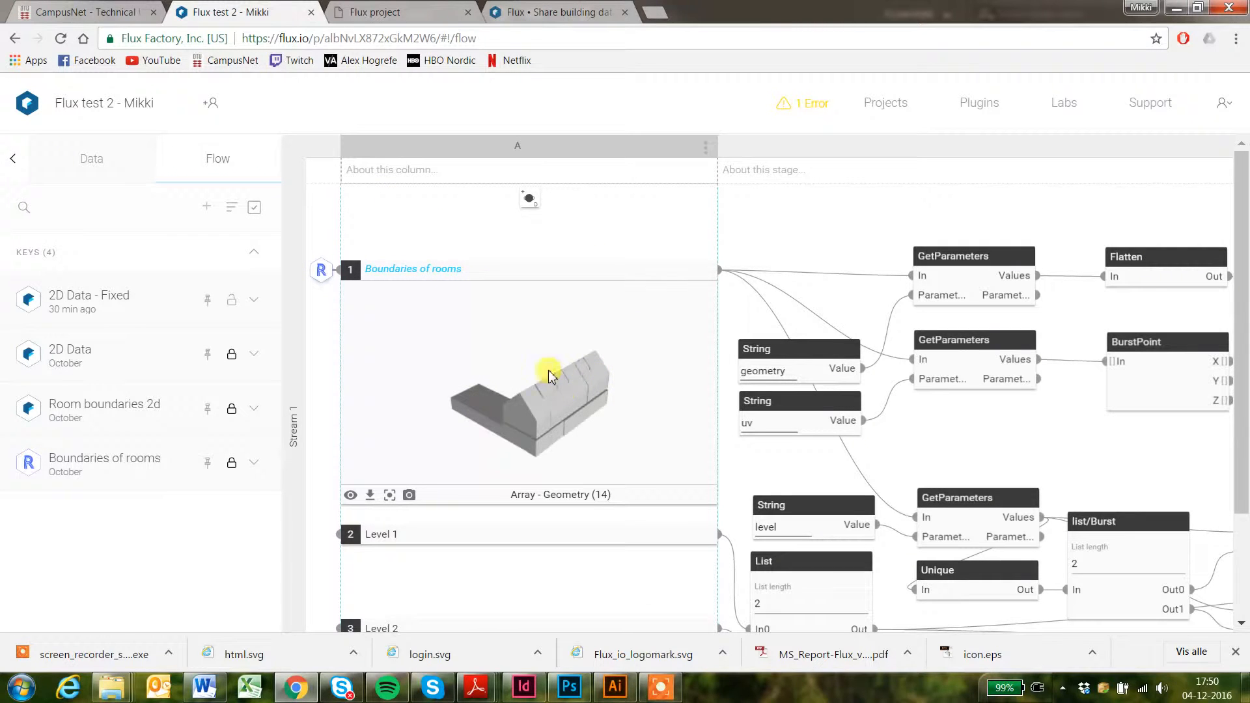
scroll(789, 288, down, 2)
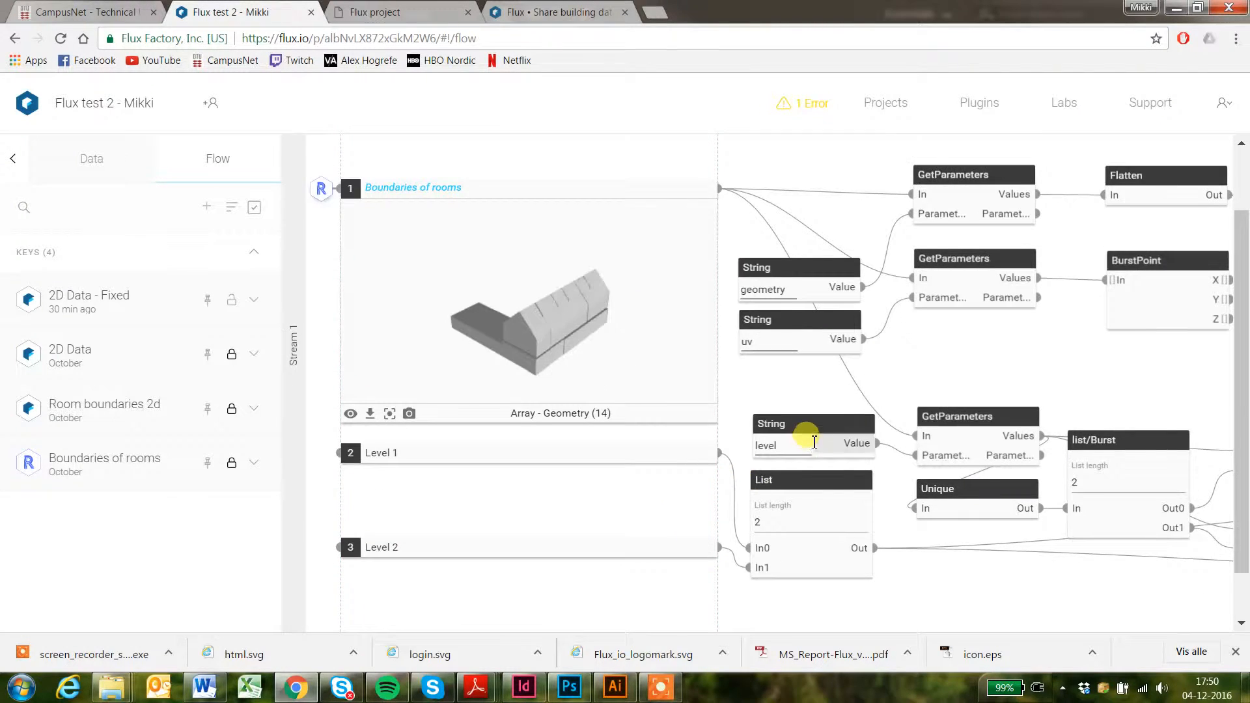
scroll(811, 434, down, 1)
scroll(817, 429, up, 3)
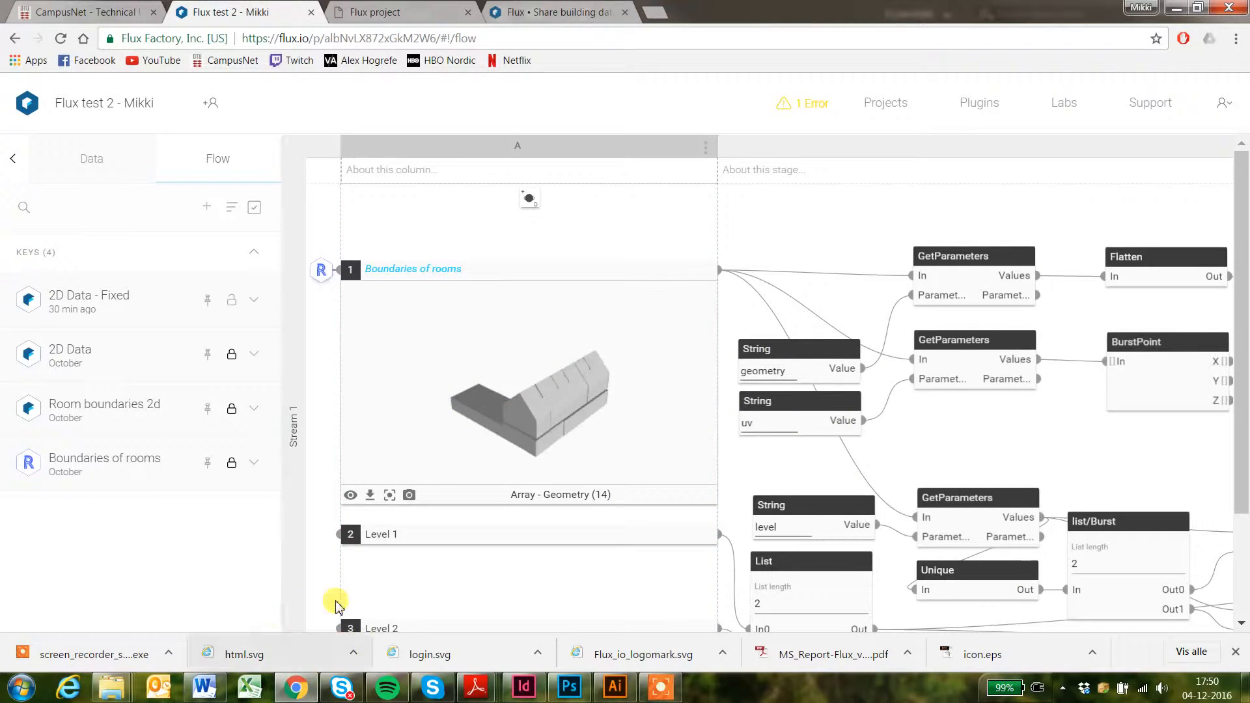
scroll(326, 538, down, 3)
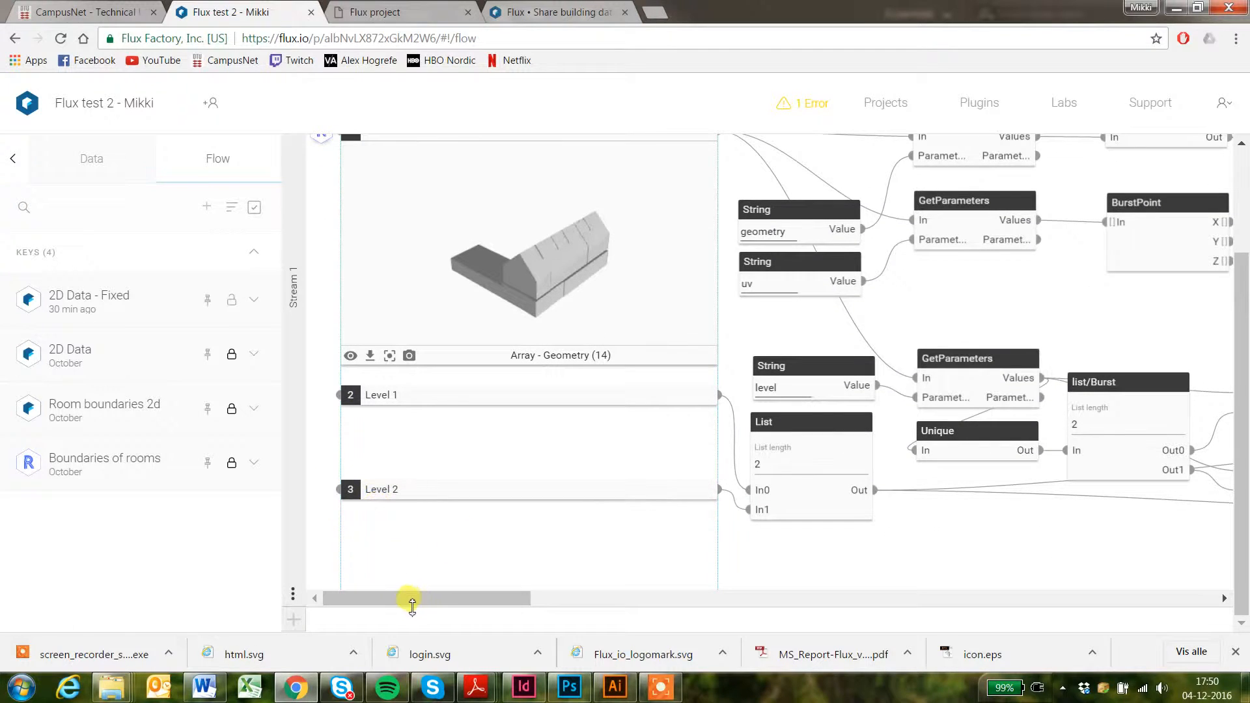
drag(374, 592, 759, 553)
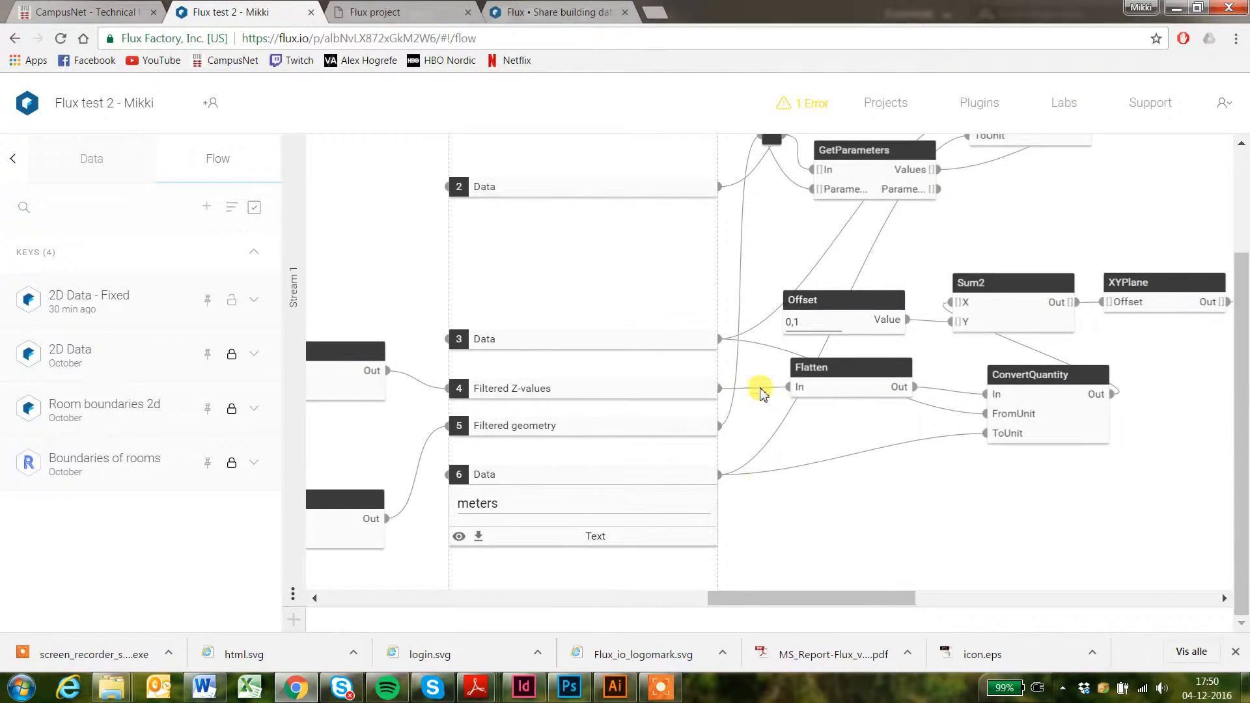
scroll(759, 391, up, 1)
scroll(755, 390, up, 2)
scroll(745, 429, down, 3)
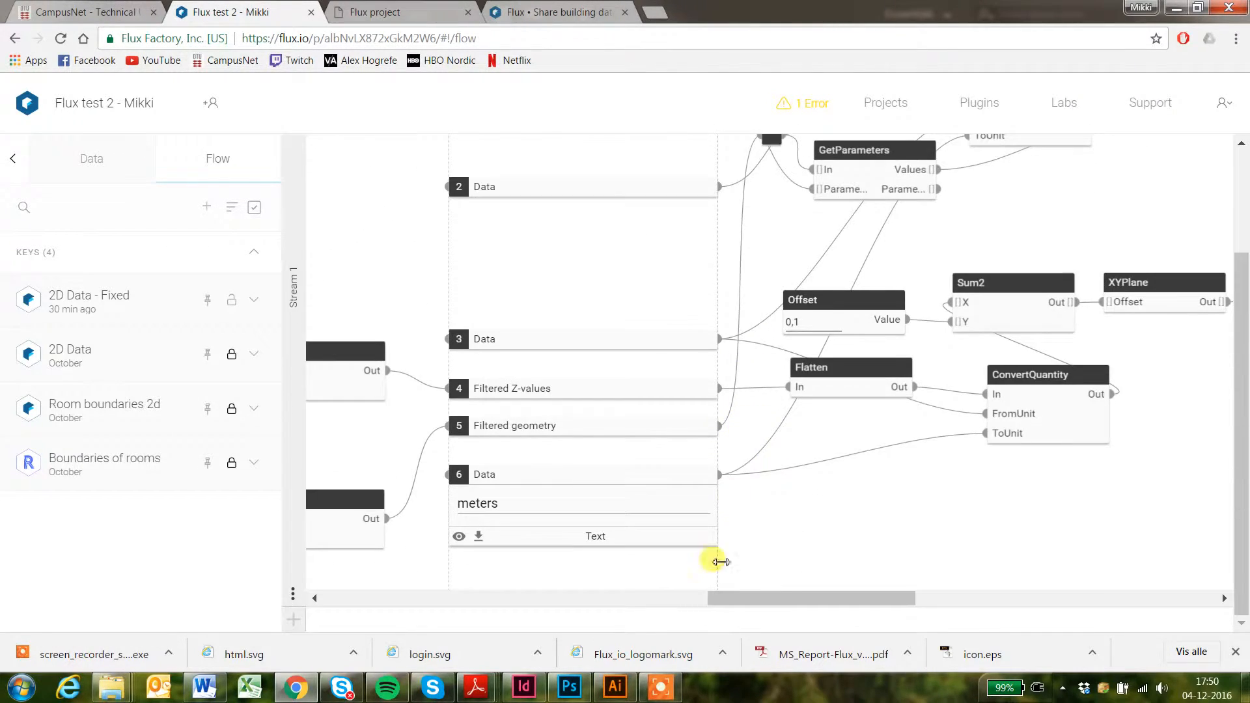
drag(771, 597, 1003, 544)
scroll(944, 494, up, 3)
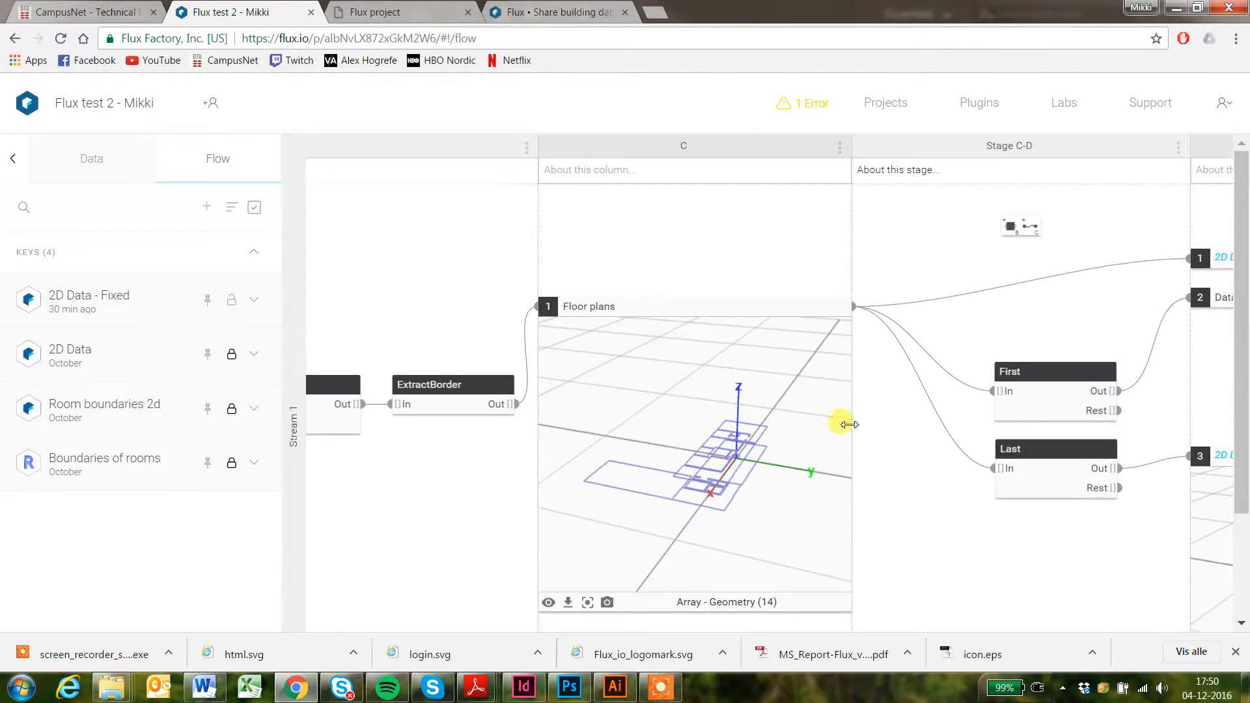
scroll(859, 544, down, 2)
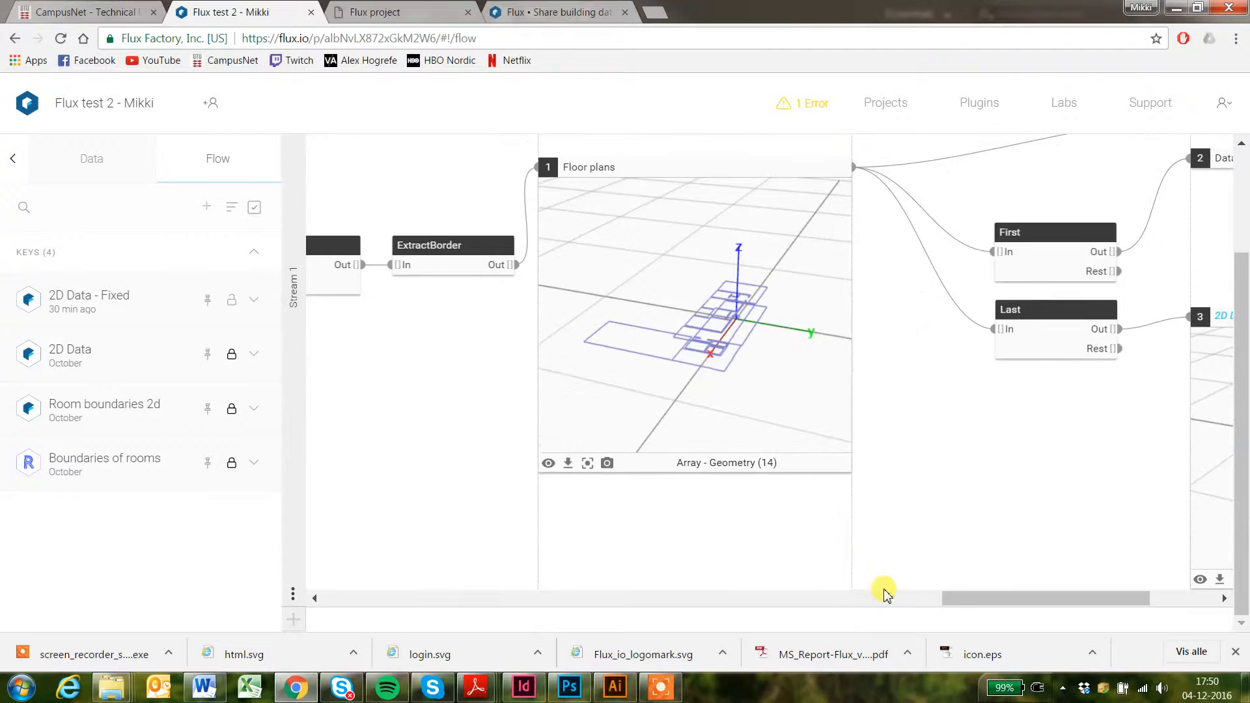
drag(966, 606, 1092, 583)
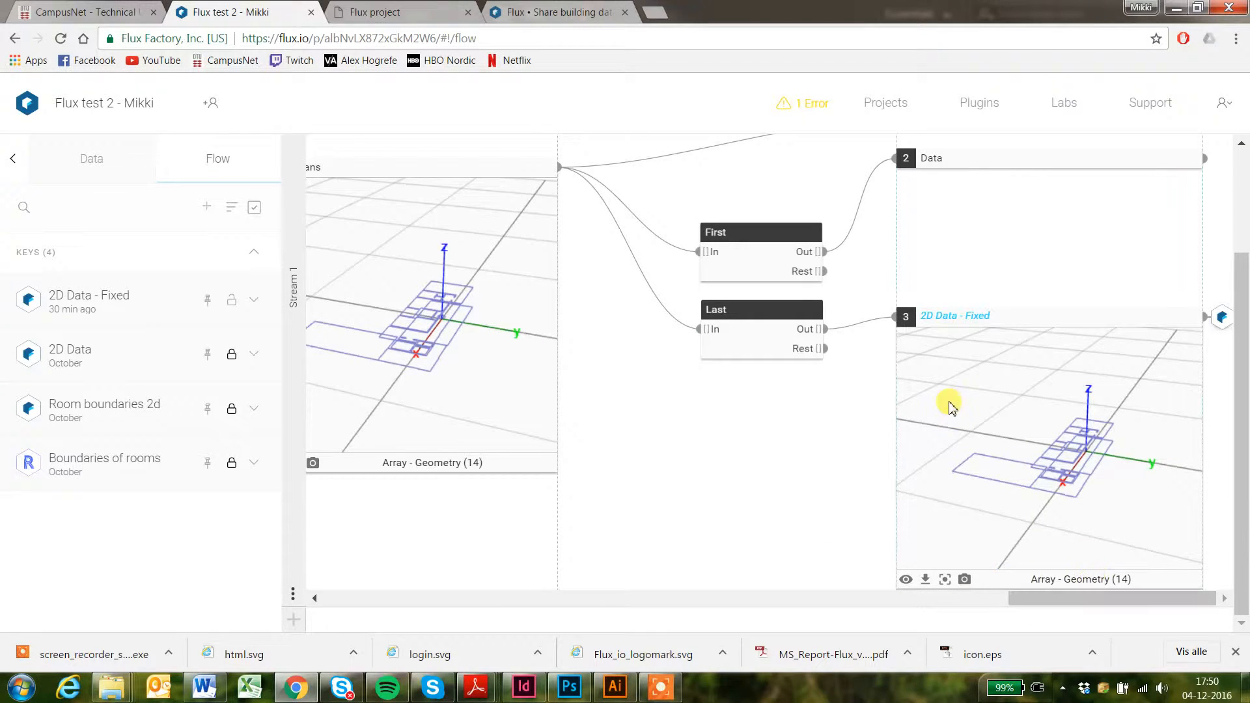
scroll(912, 390, up, 1)
scroll(982, 434, down, 1)
drag(1046, 440, 684, 92)
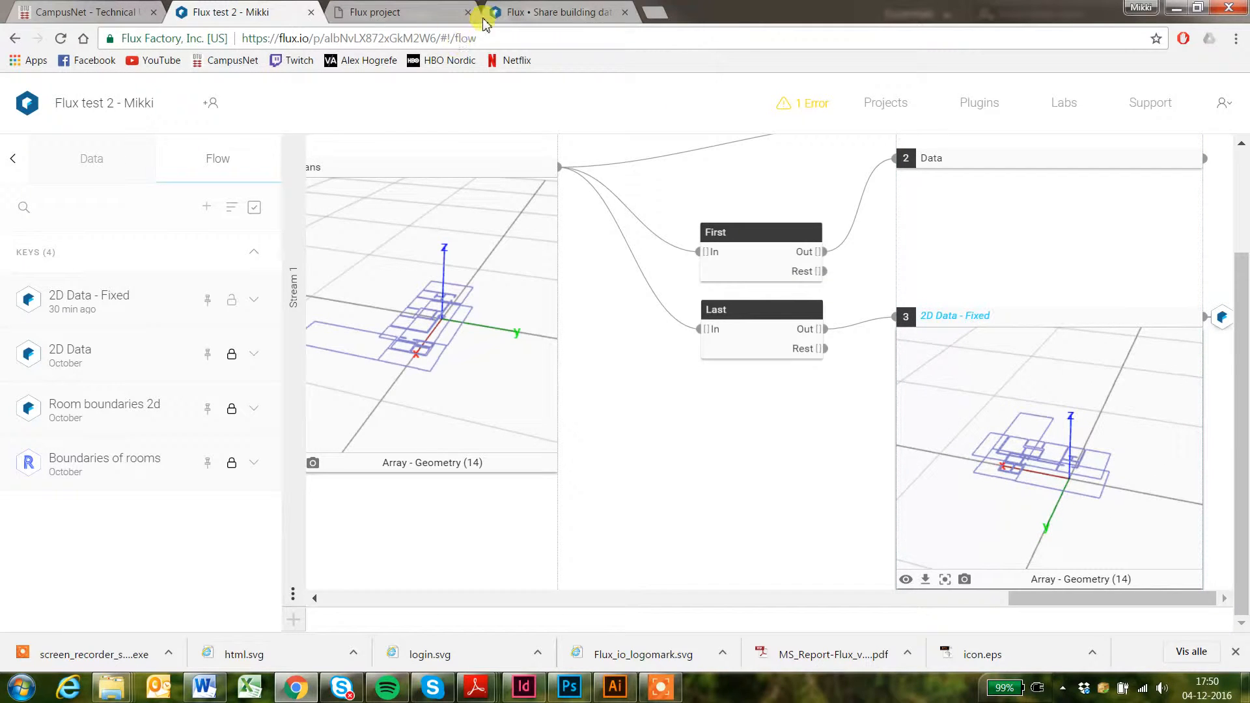
Step: Switch to the Flux project web app, continue with the remembered account, and choose the Flux test 2 project
click(369, 12)
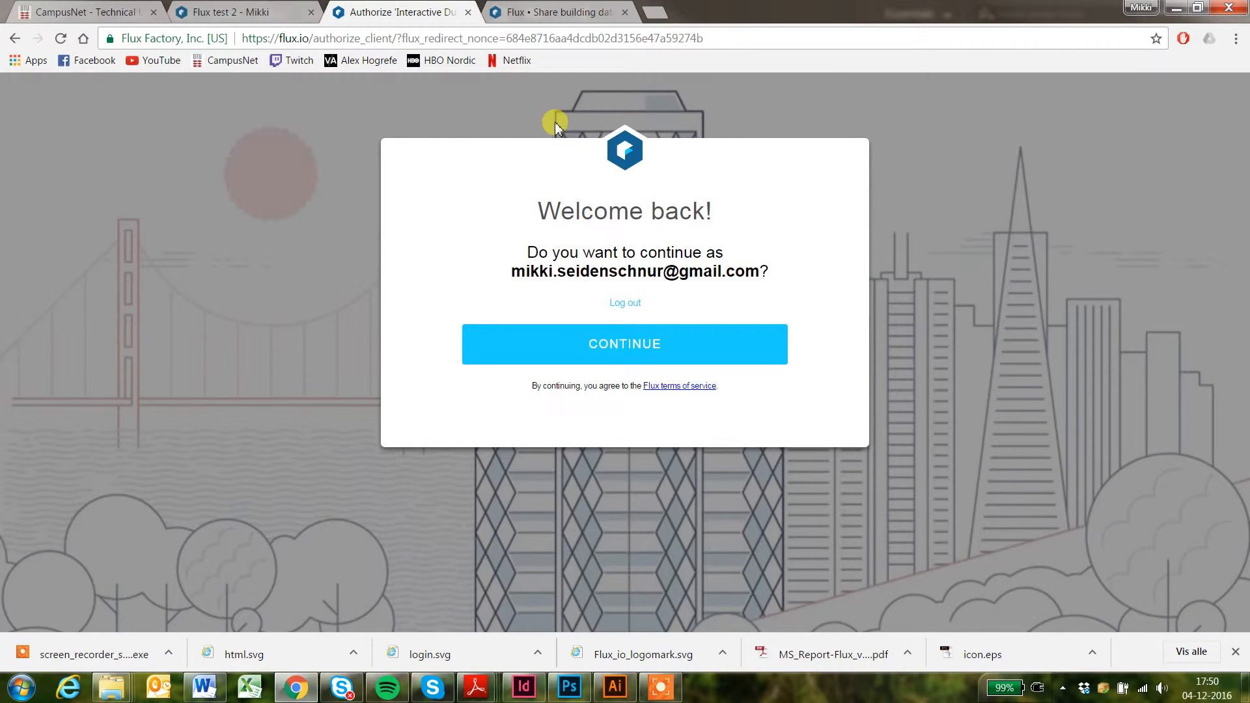
click(603, 346)
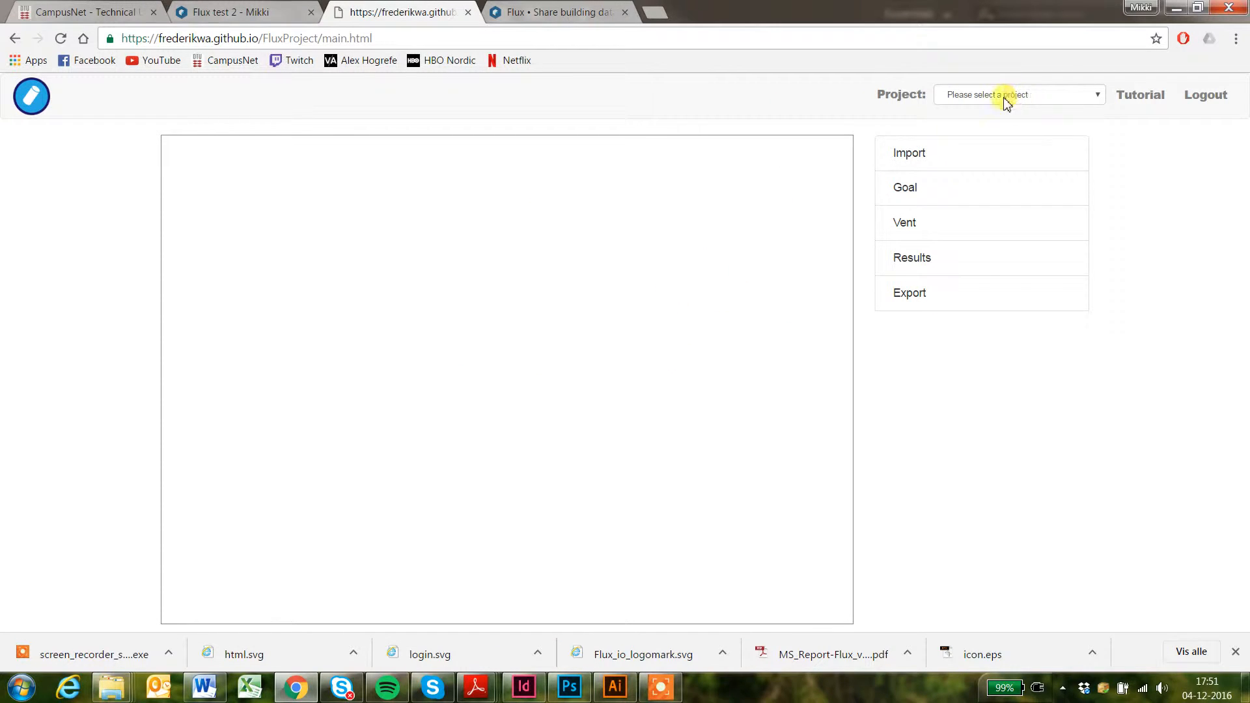
click(1013, 97)
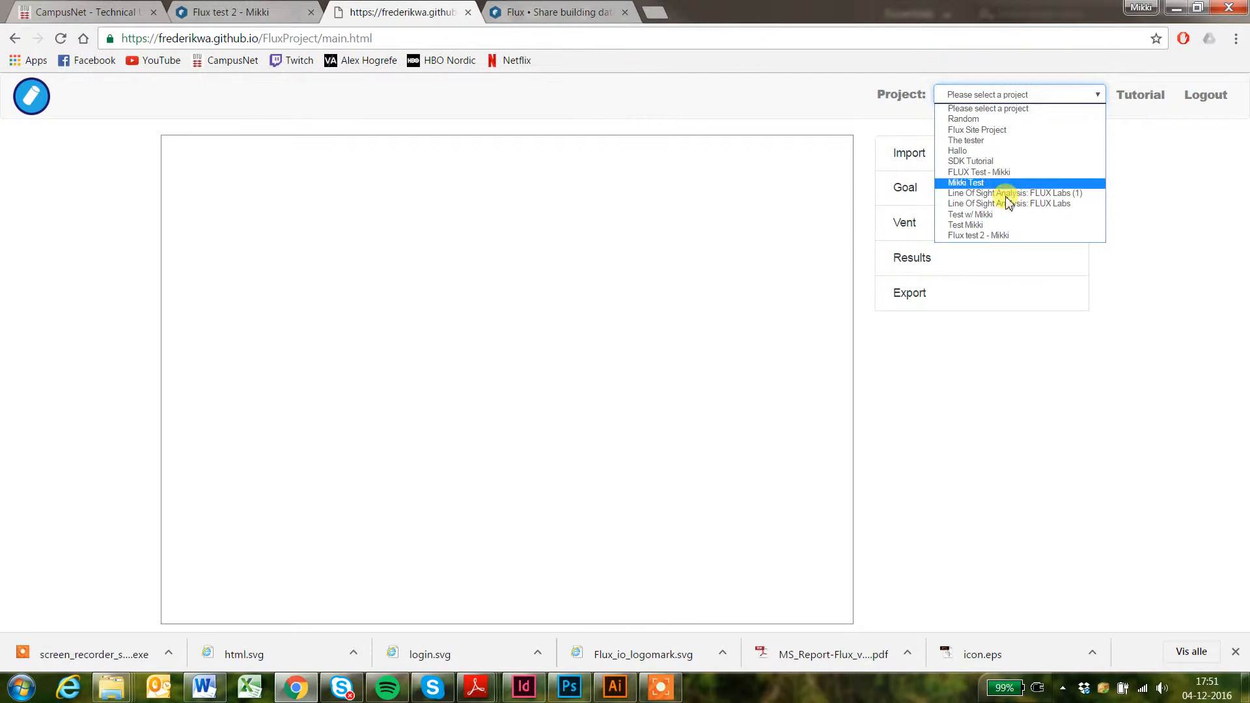
click(992, 238)
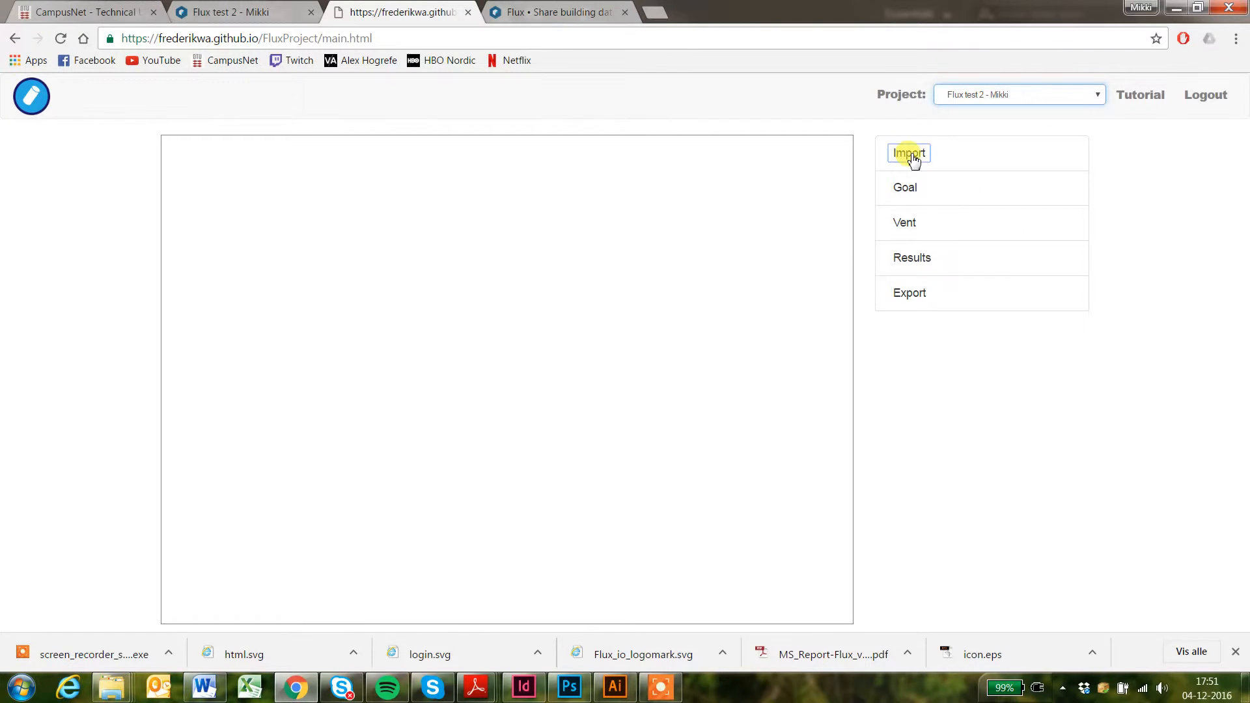
Step: Import the 2D Data - Fixed cell and display its Level 0 floor plan
click(914, 155)
click(1017, 218)
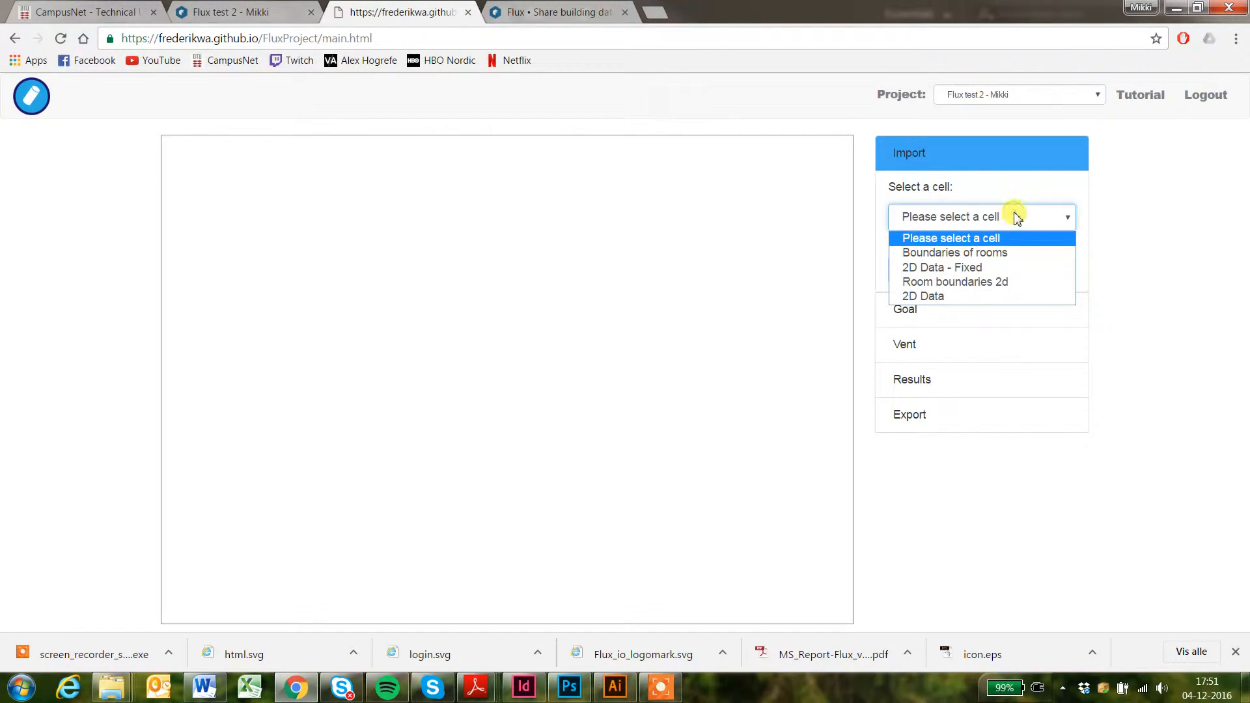
click(951, 269)
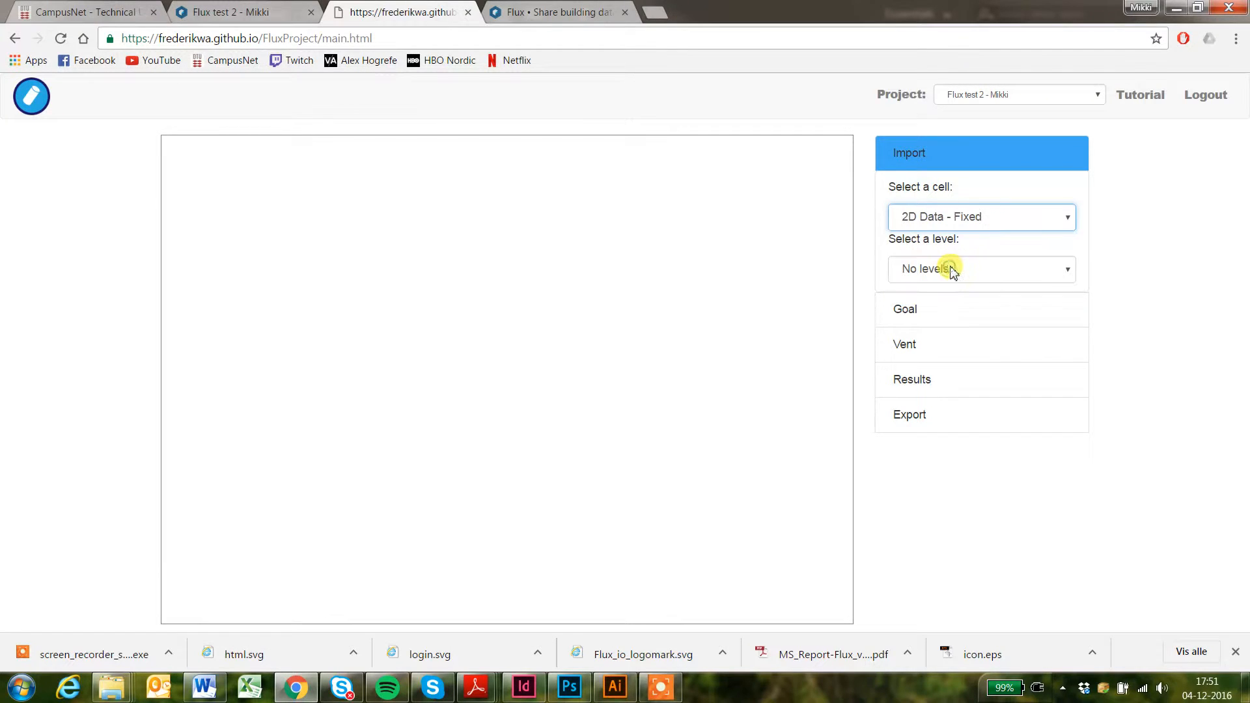
click(1003, 275)
click(935, 305)
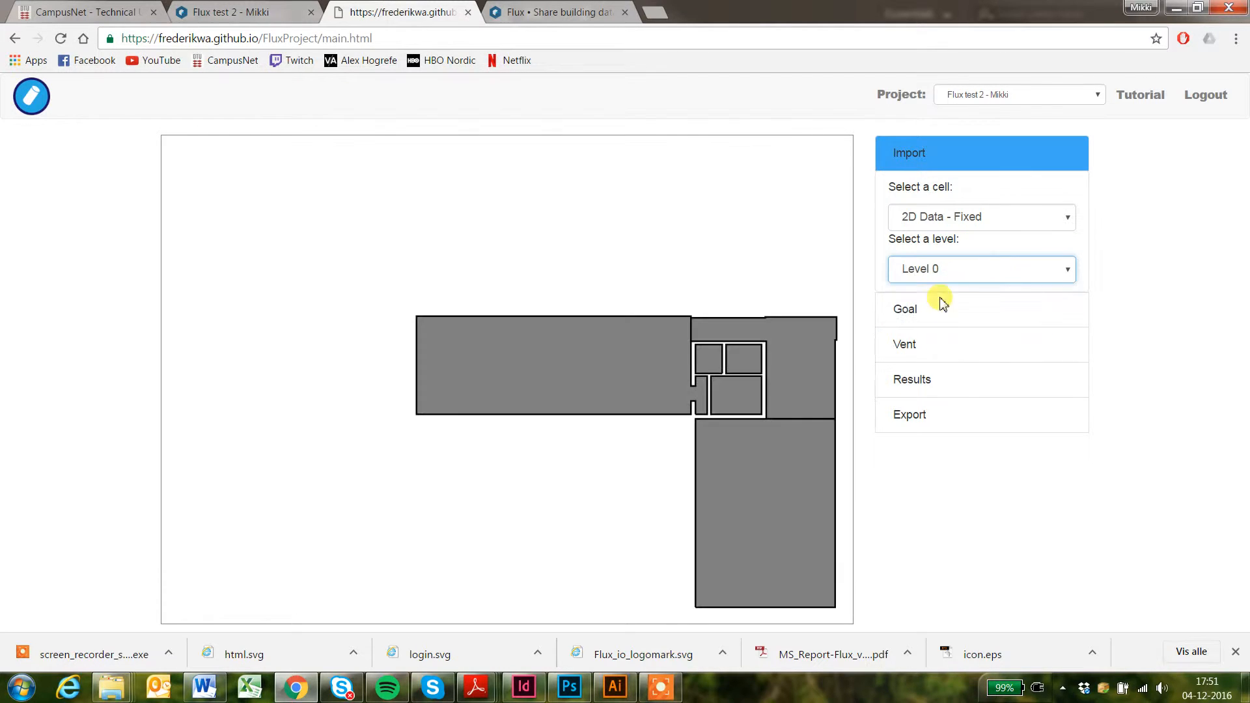
mouse_move(706, 354)
mouse_down()
mouse_move(589, 287)
mouse_move(561, 312)
mouse_move(661, 293)
mouse_move(681, 362)
mouse_up()
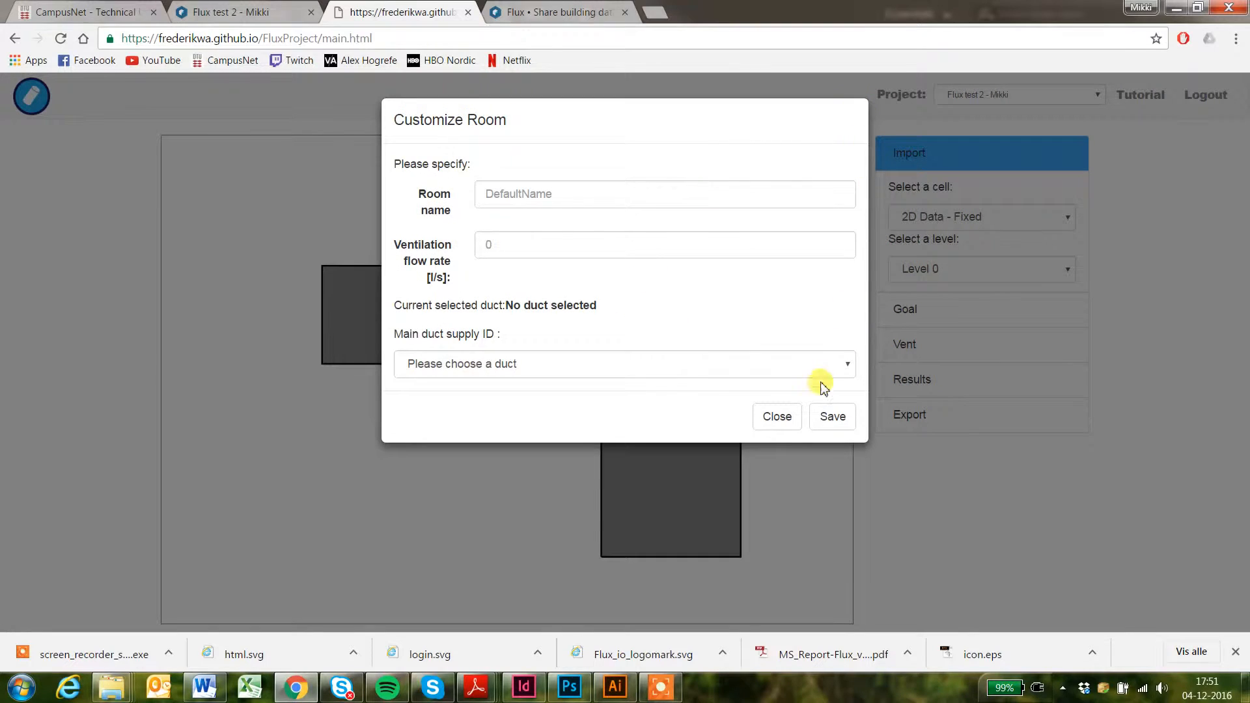
click(777, 416)
drag(586, 226, 616, 204)
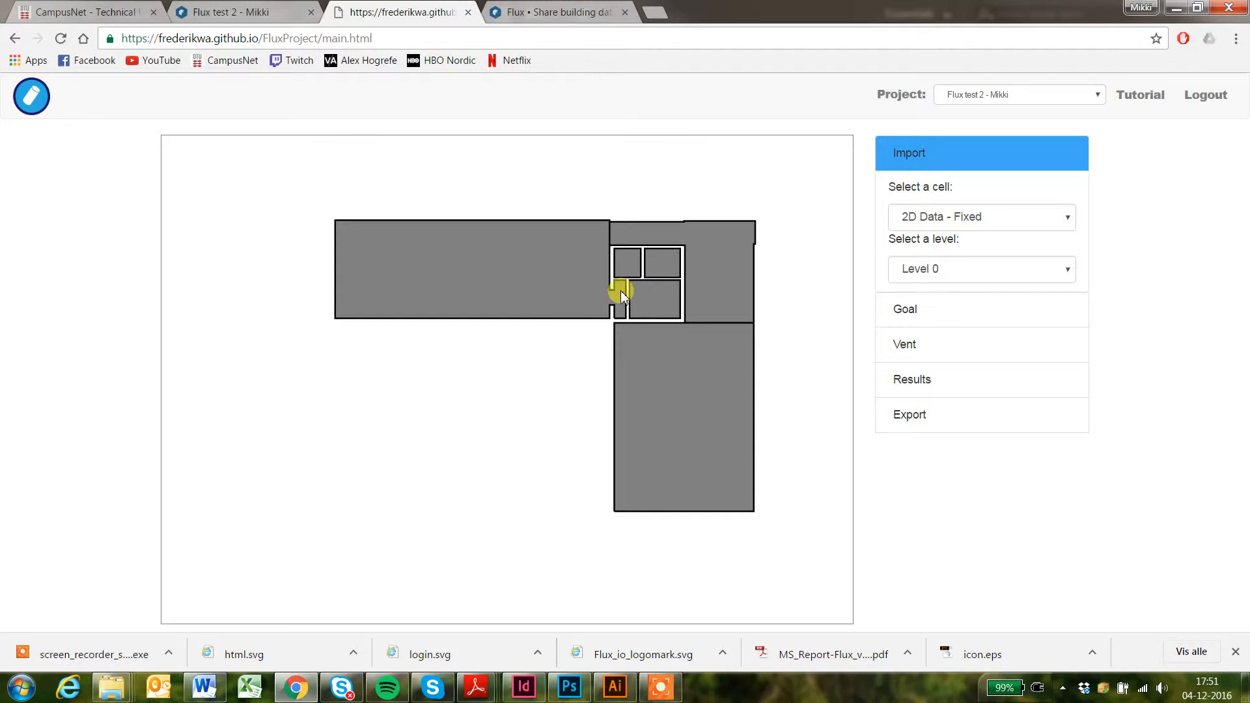
click(456, 262)
click(557, 194)
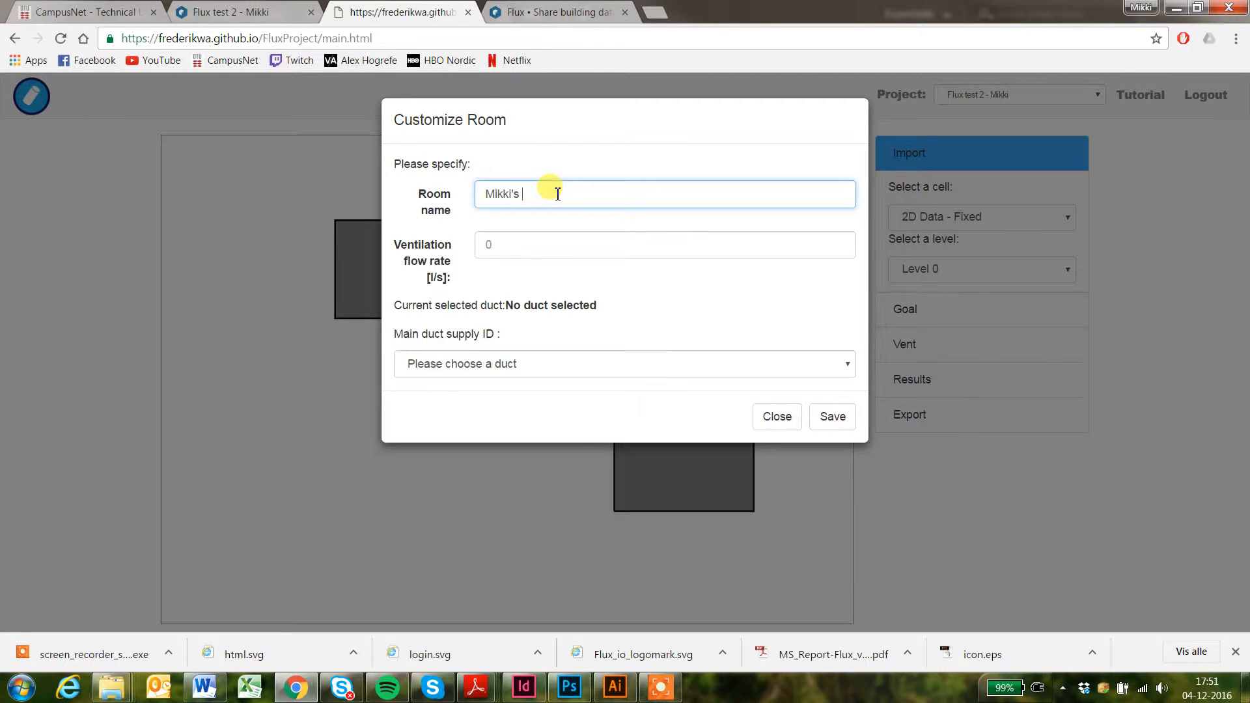
key(Tab)
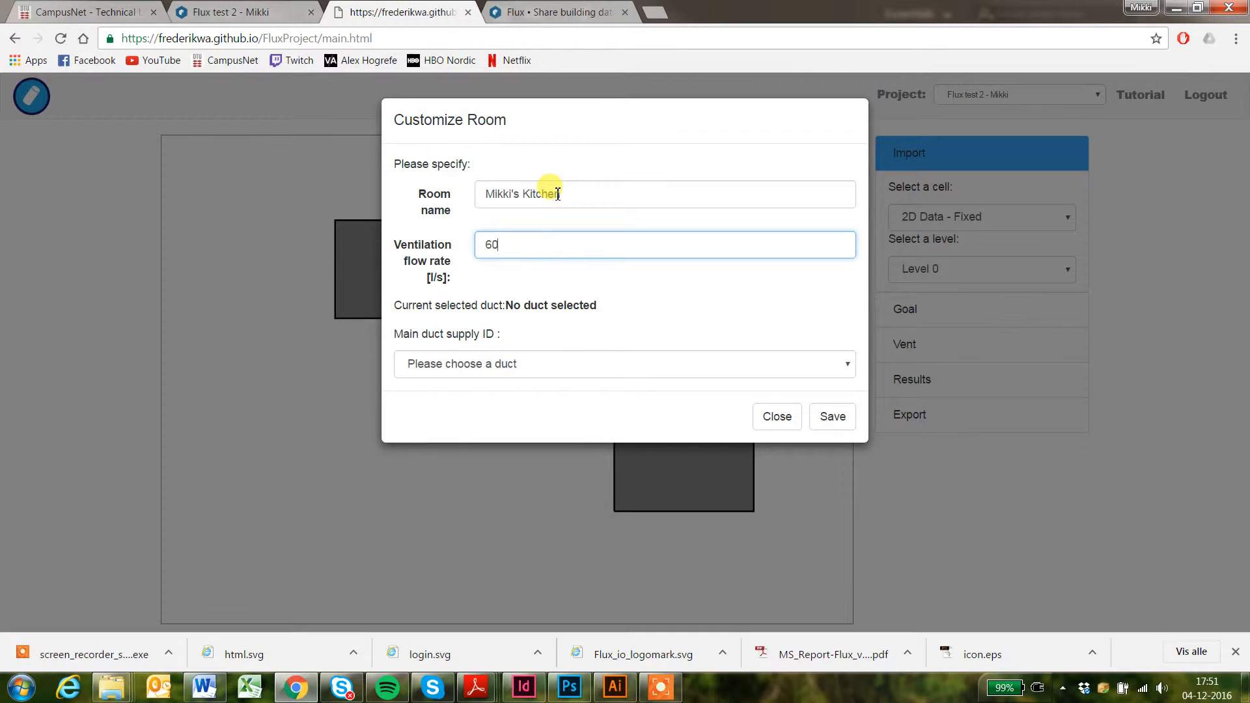
click(521, 364)
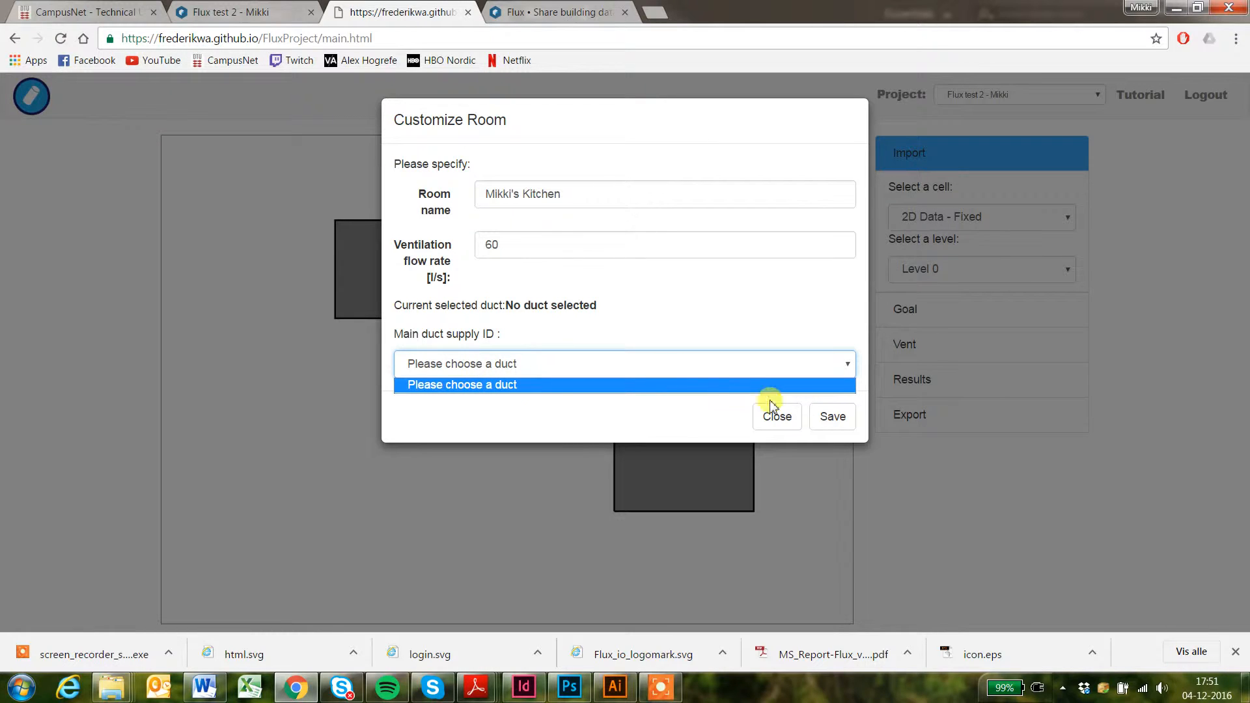
click(778, 416)
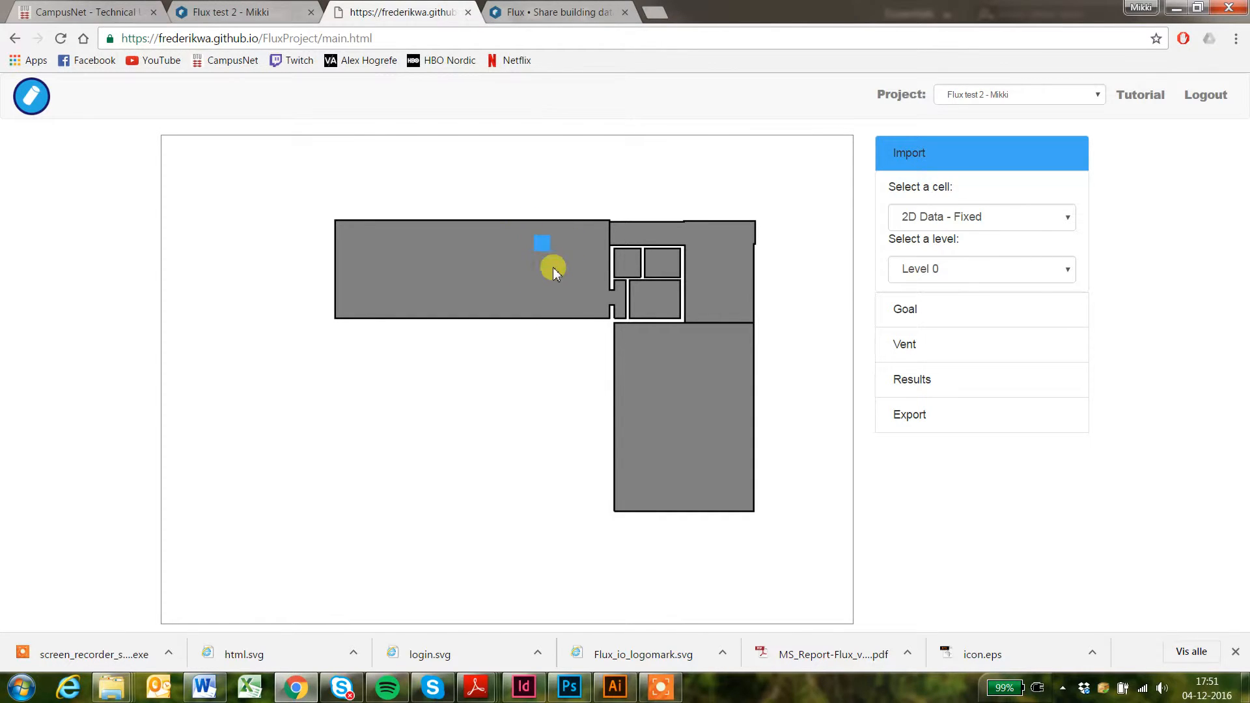
Step: Name the long horizontal room as the person's kitchen, set its ventilation flow rate to 60 l/s, assign Duct: Level: 0. Number: 1, and save
scroll(522, 241, up, 4)
scroll(528, 241, down, 3)
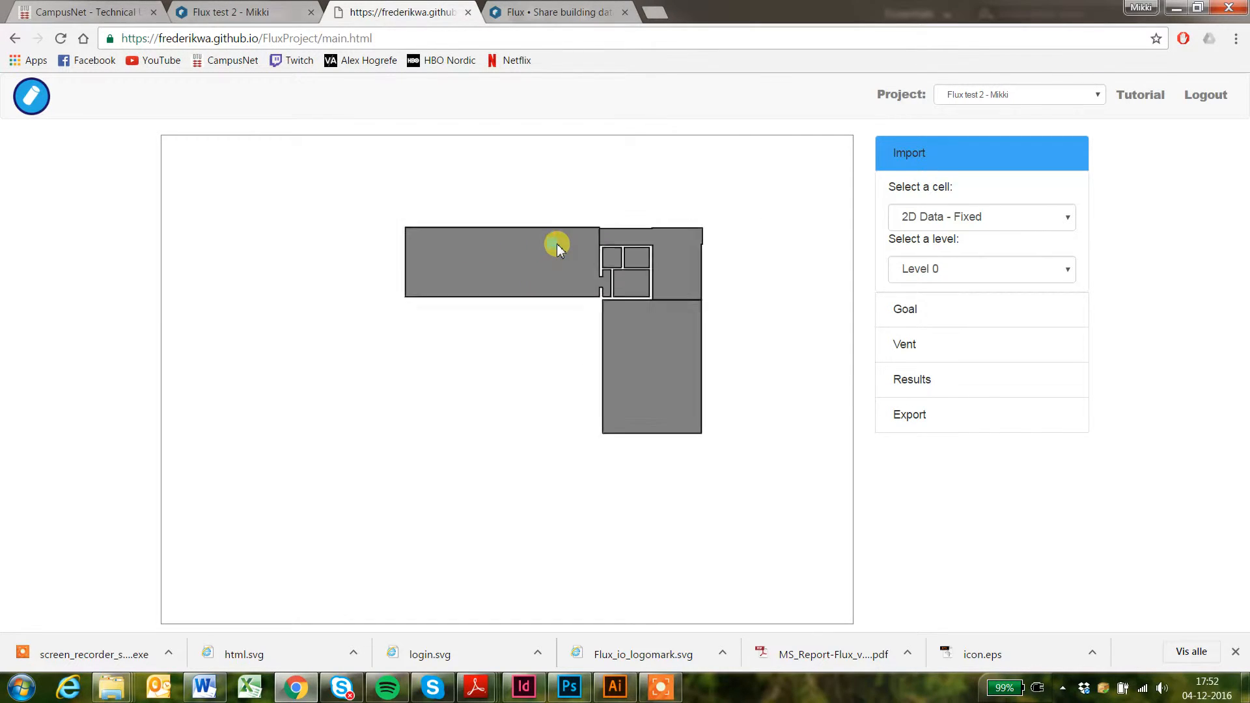
scroll(560, 247, up, 3)
click(474, 287)
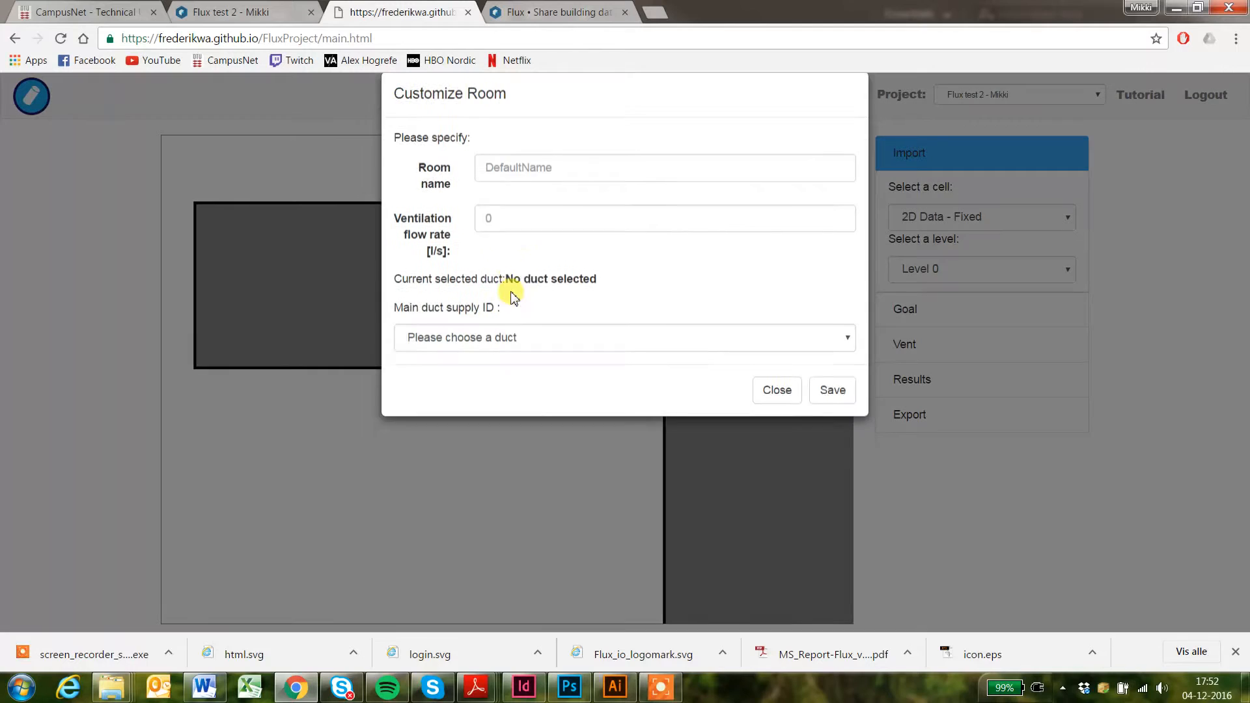
click(550, 194)
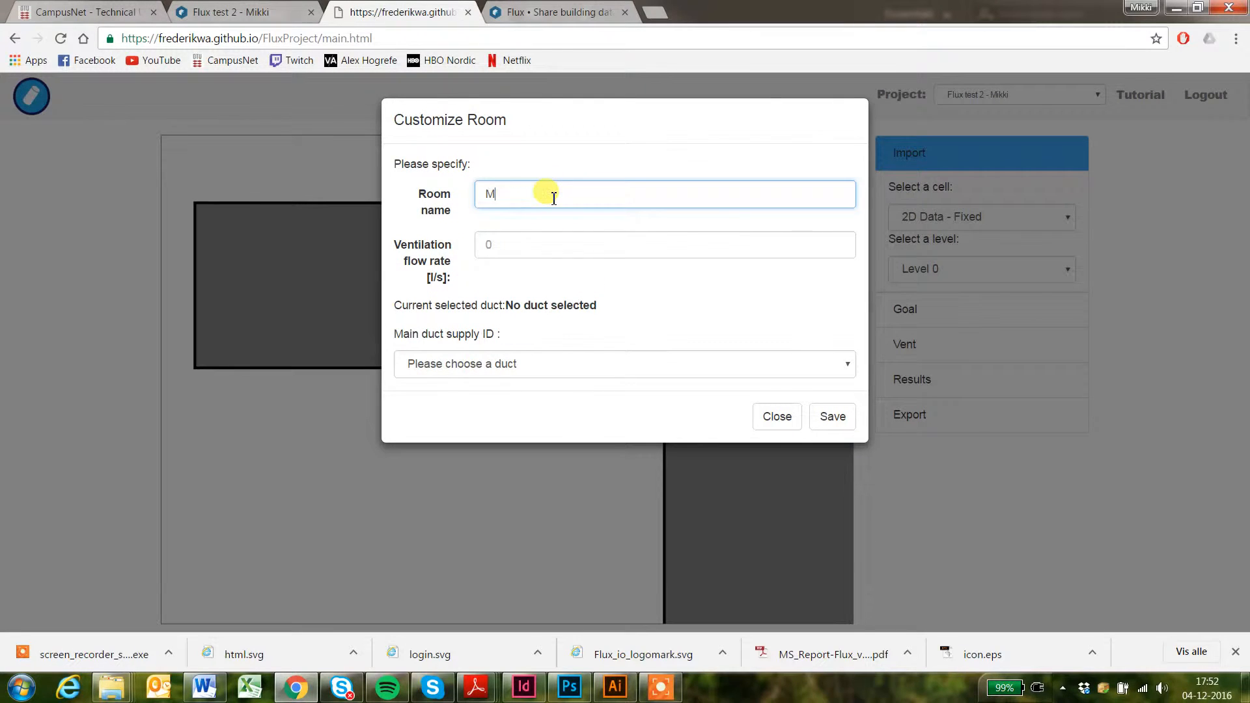
text(Mikki's Kitchen)
key(Tab)
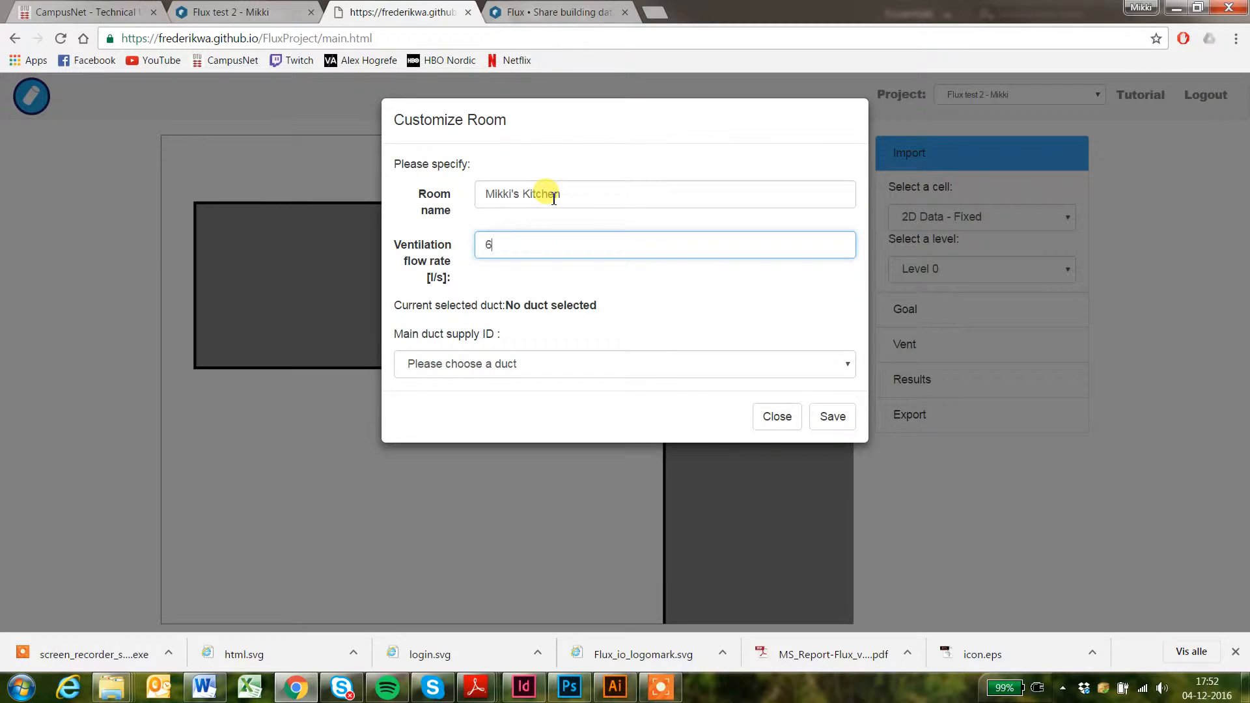
key(Tab)
click(491, 363)
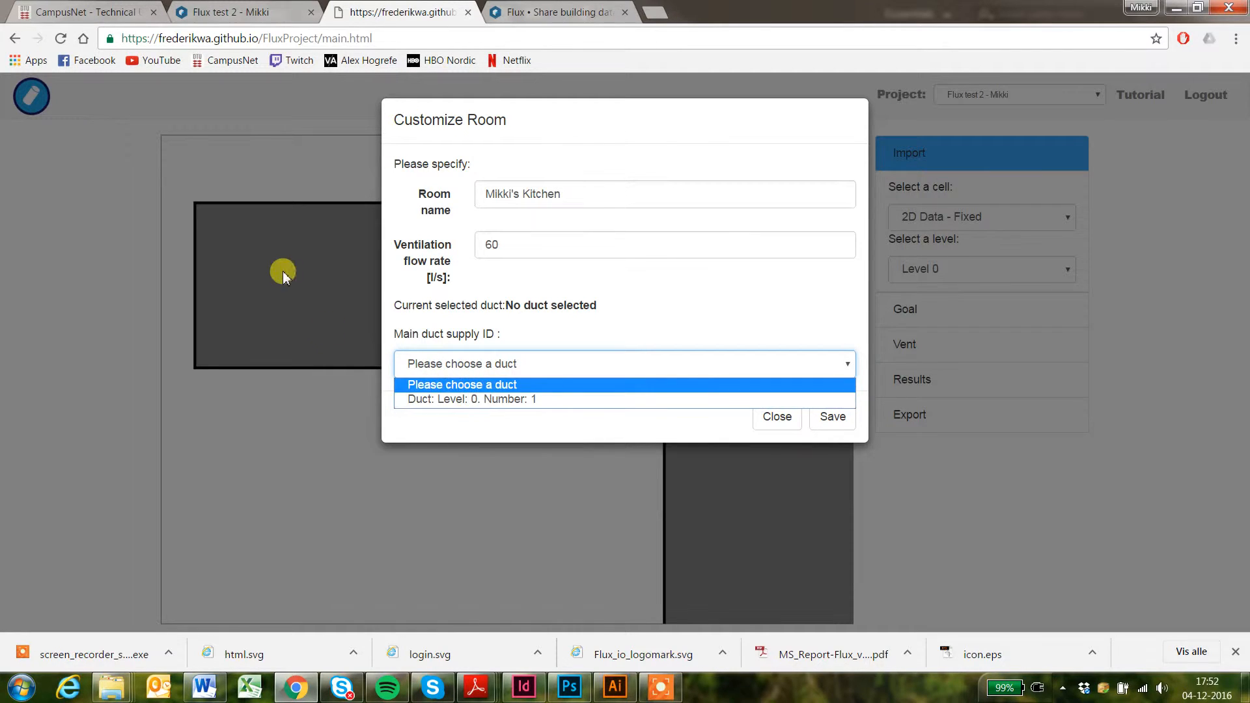
click(538, 399)
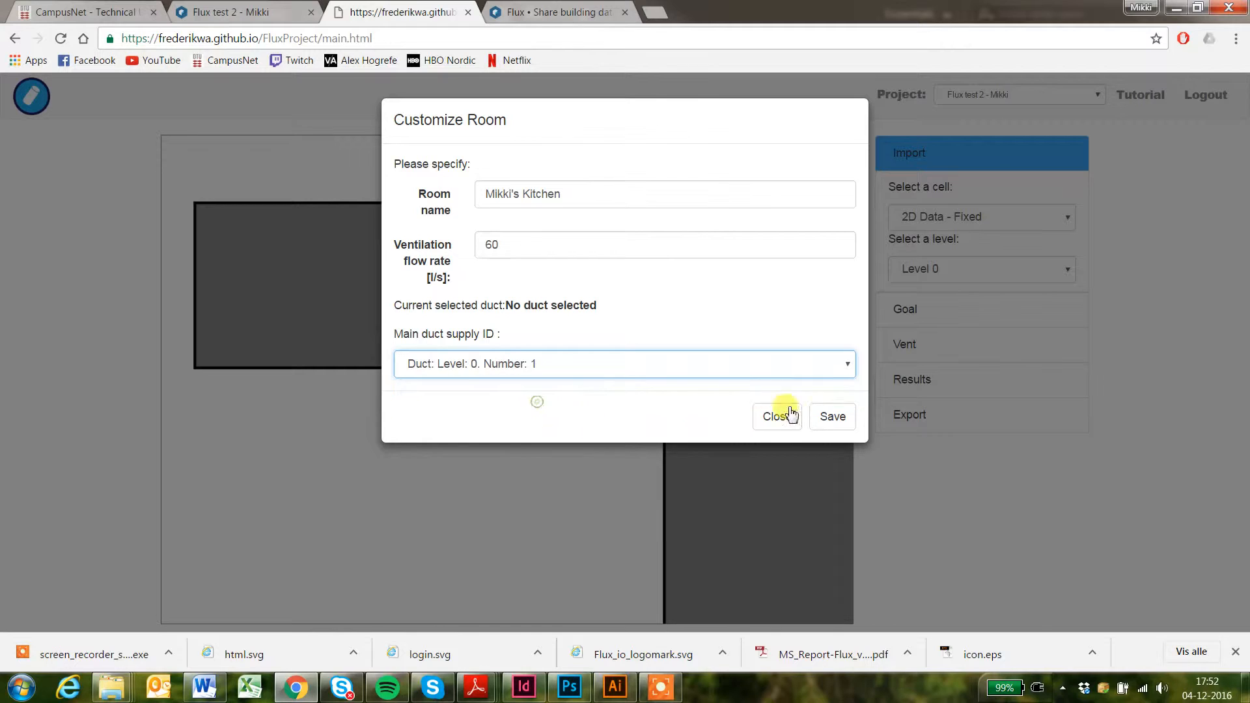
click(834, 421)
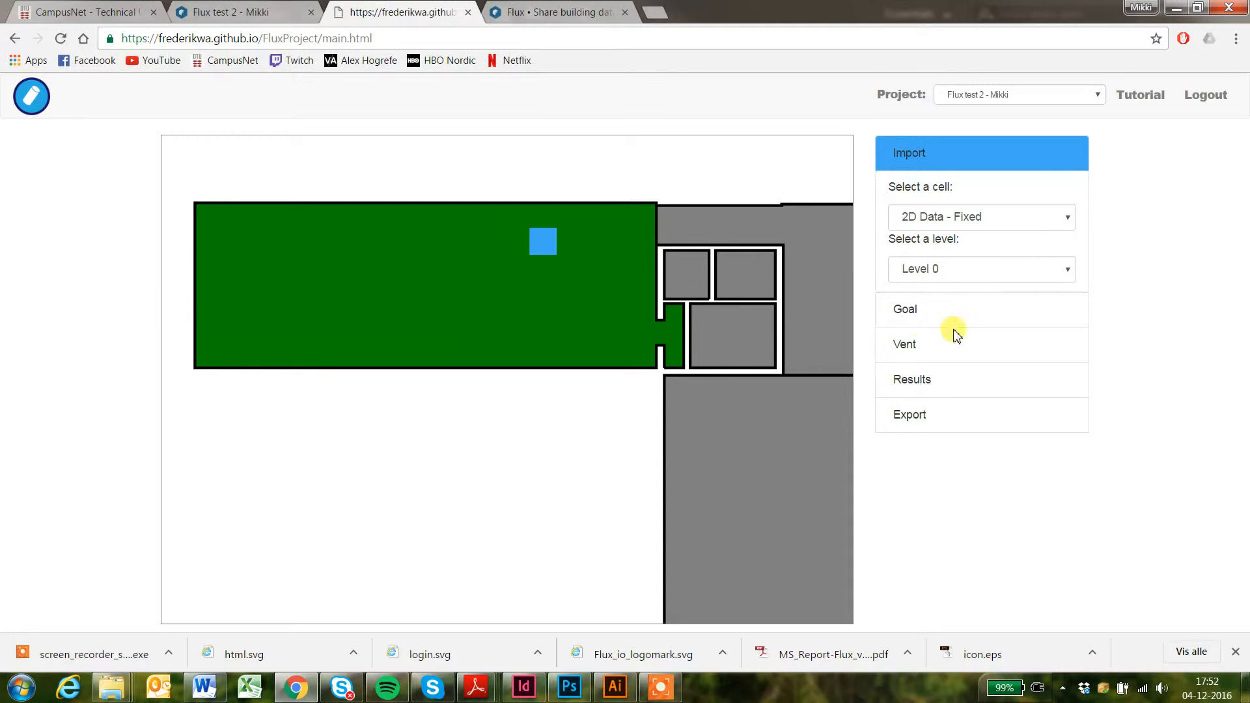
Step: Customize the L-shaped room around the small rooms with a name, a ventilation flow rate and Duct: Level: 0. Number: 1, and save it
click(702, 216)
click(534, 196)
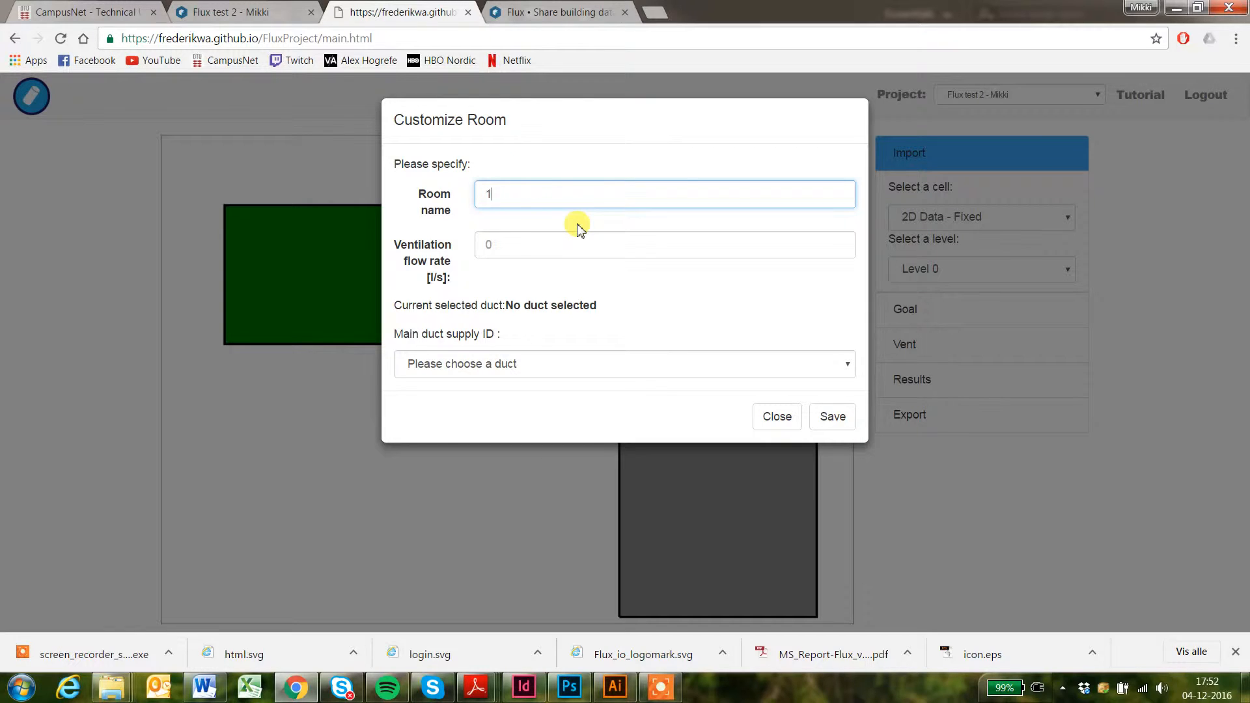
drag(533, 199, 447, 198)
click(507, 243)
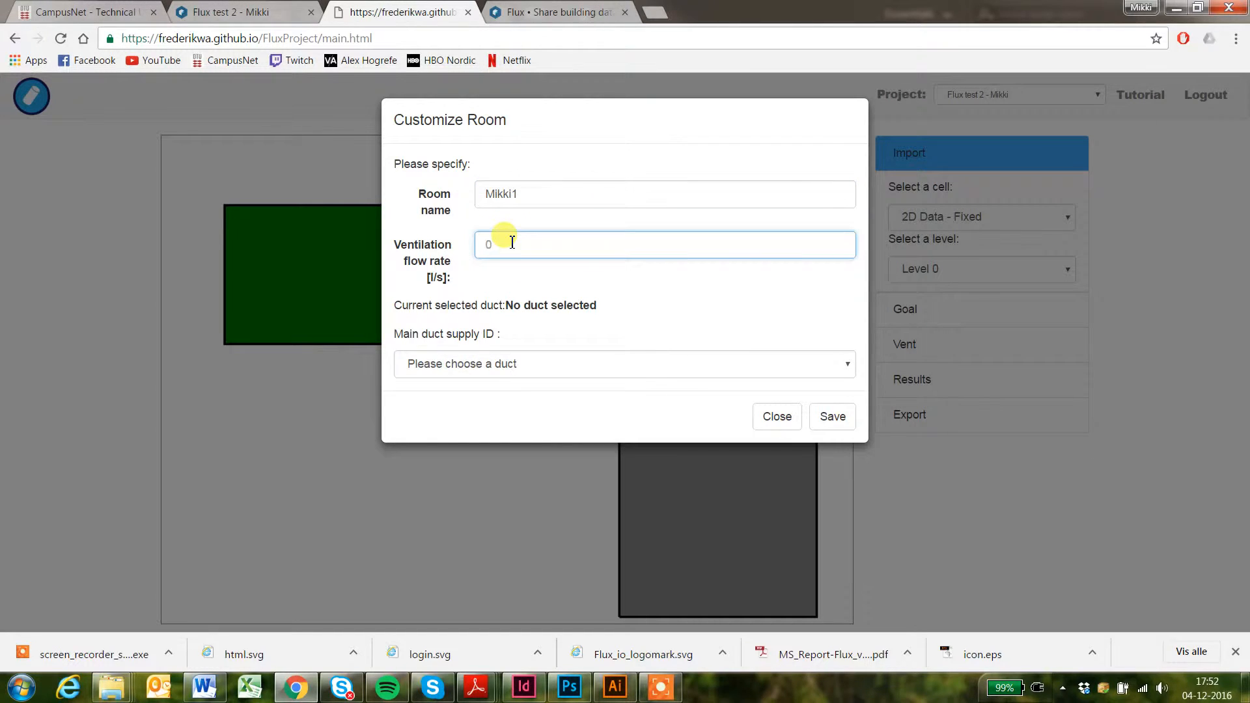
click(547, 363)
click(491, 395)
click(833, 416)
Step: Name the large room below the L-shaped room adasd, set its ventilation flow rate to 23 l/s, assign Duct: Level: 0. Number: 1, and save
click(715, 420)
click(512, 190)
text(adasd)
click(577, 245)
text(23)
click(563, 363)
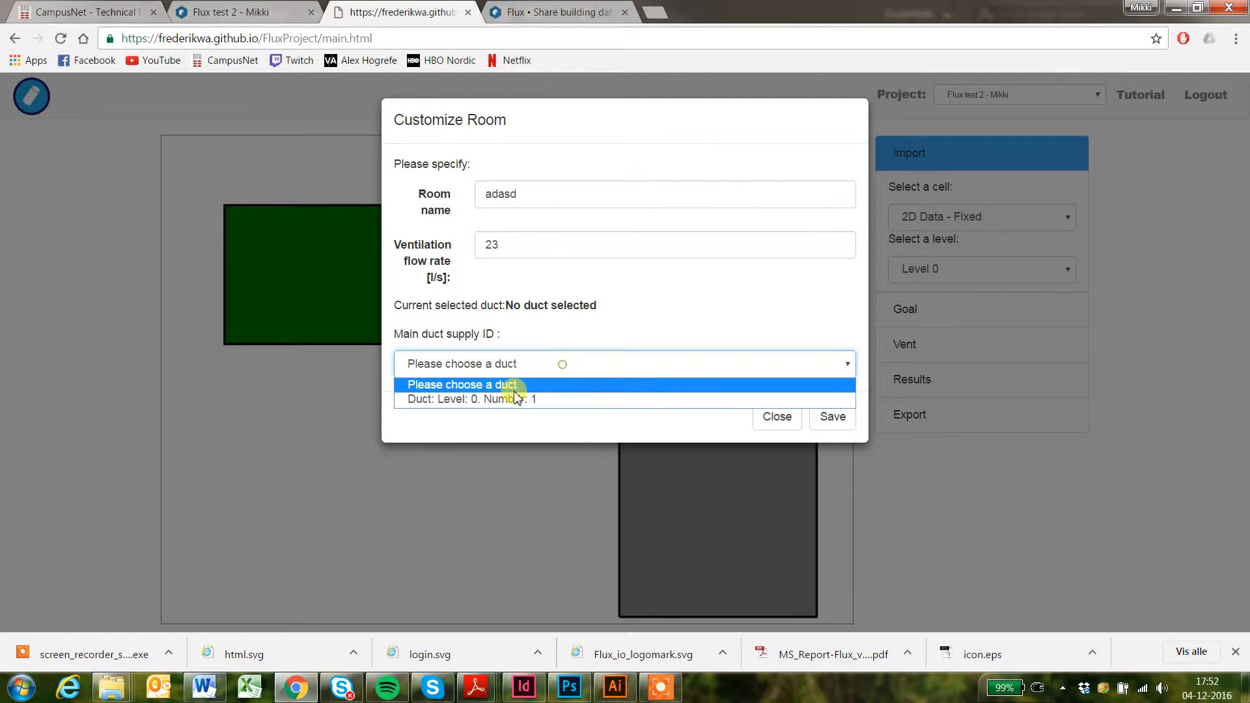
click(508, 399)
click(832, 416)
click(675, 317)
click(778, 414)
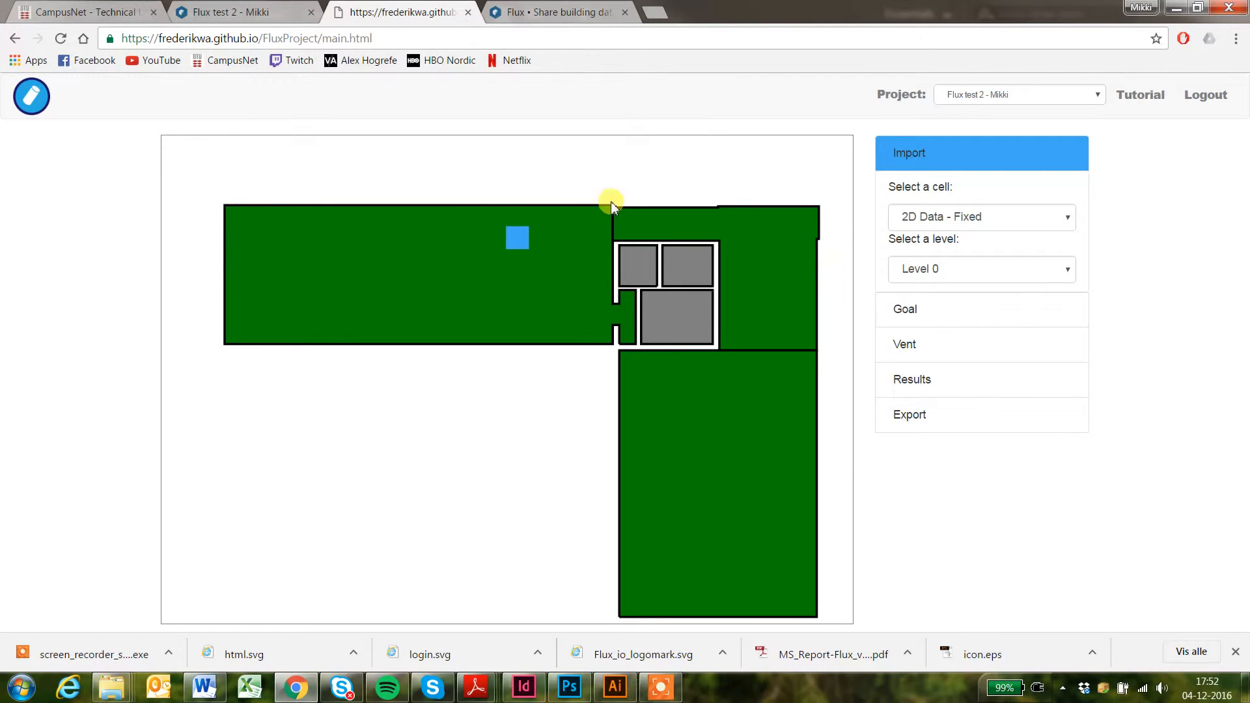
Step: Display the Level 1 floor plan of the imported data
click(957, 269)
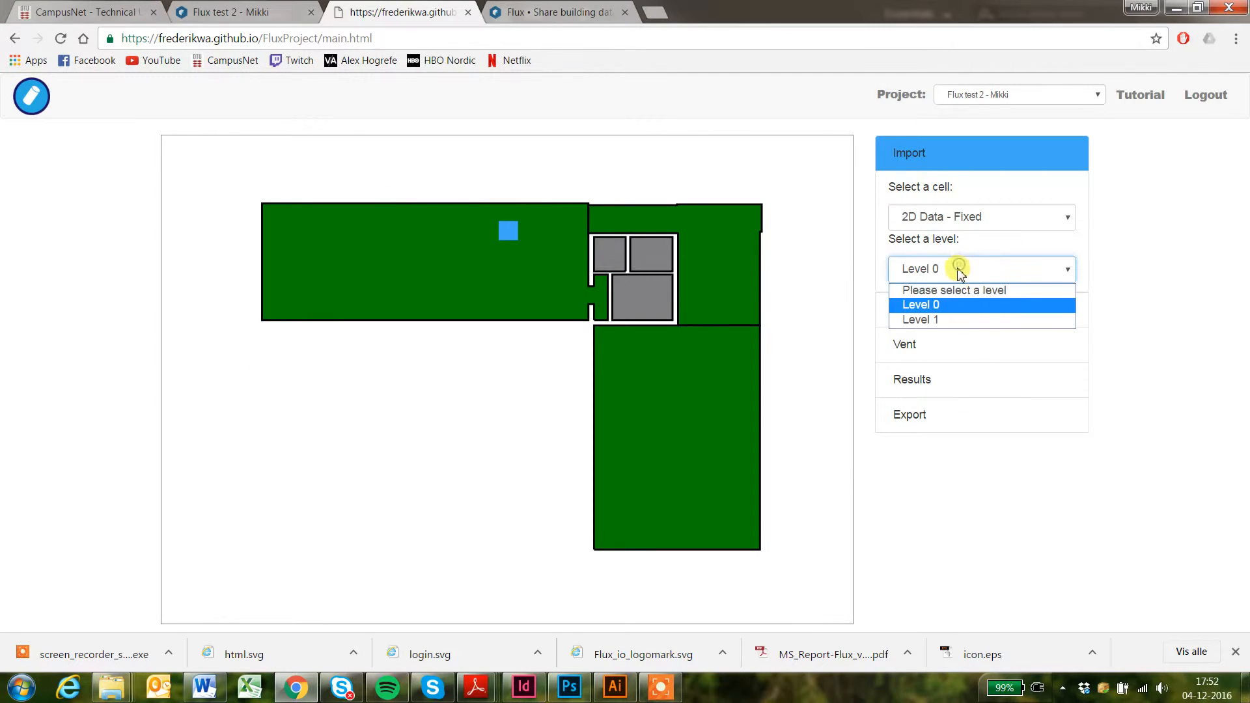
click(941, 319)
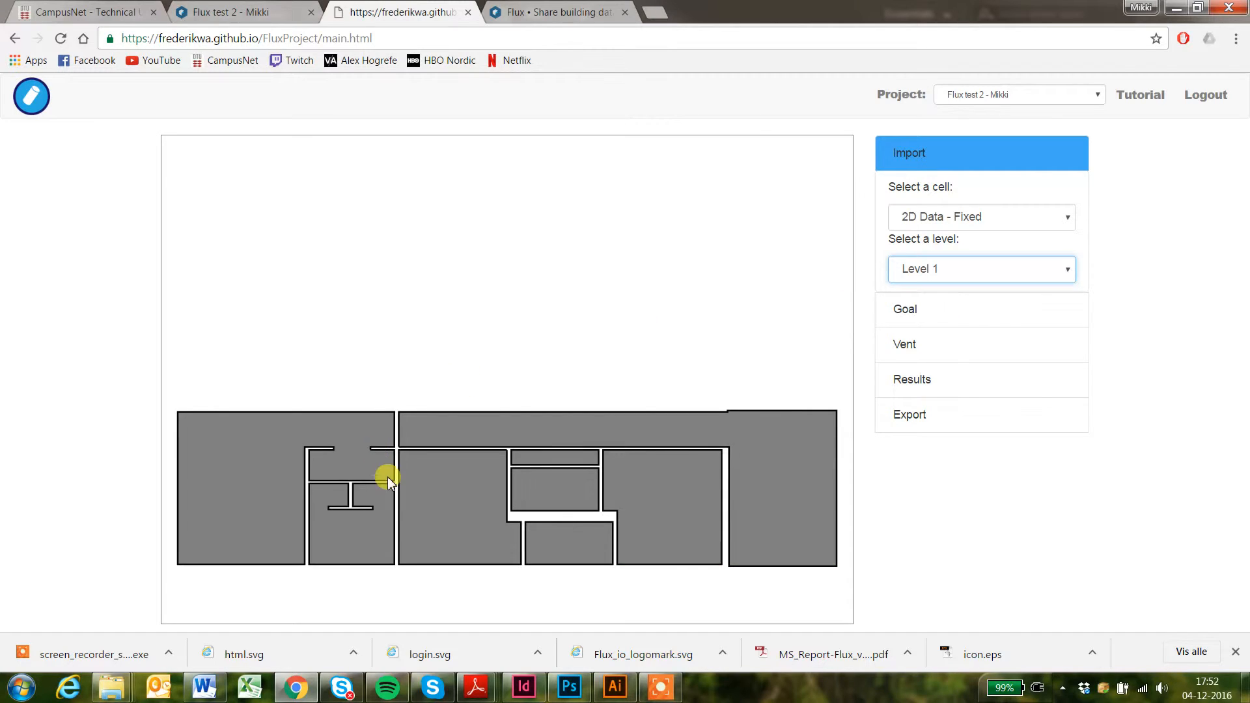
click(949, 268)
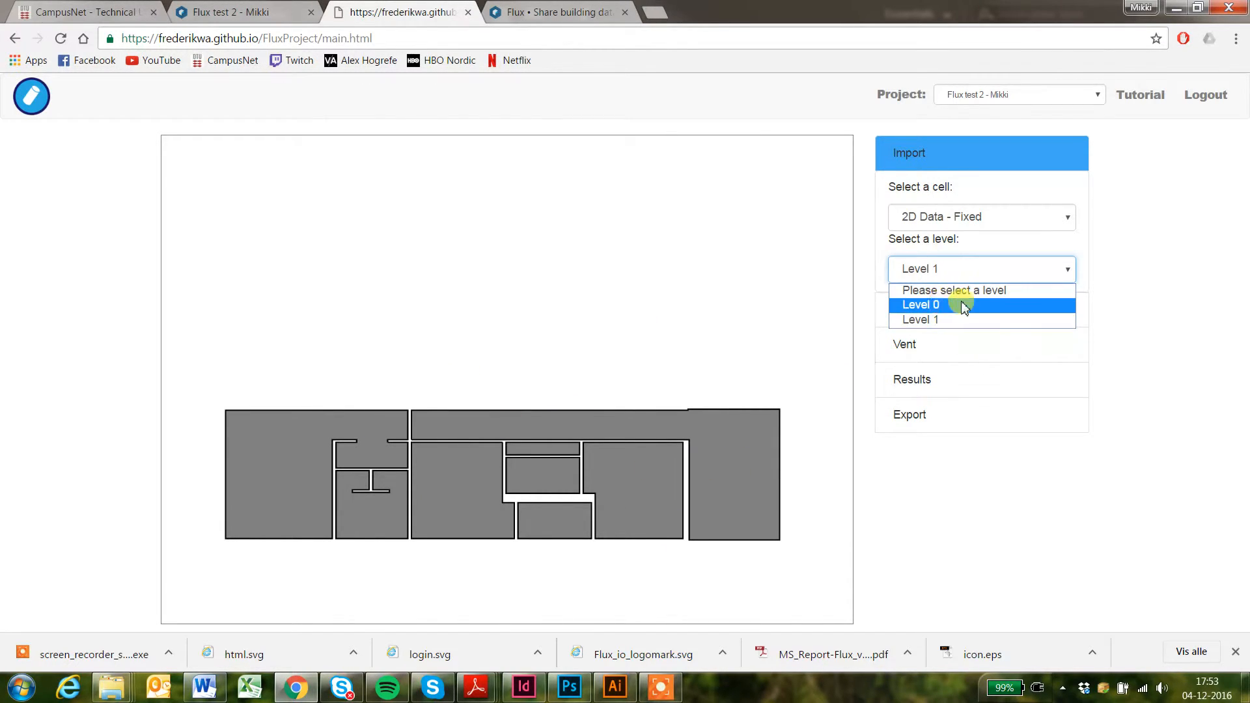
Step: Try to customize a Level 1 room with a name, a ventilation flow rate of 50 l/s and a main supply duct
click(442, 474)
click(542, 192)
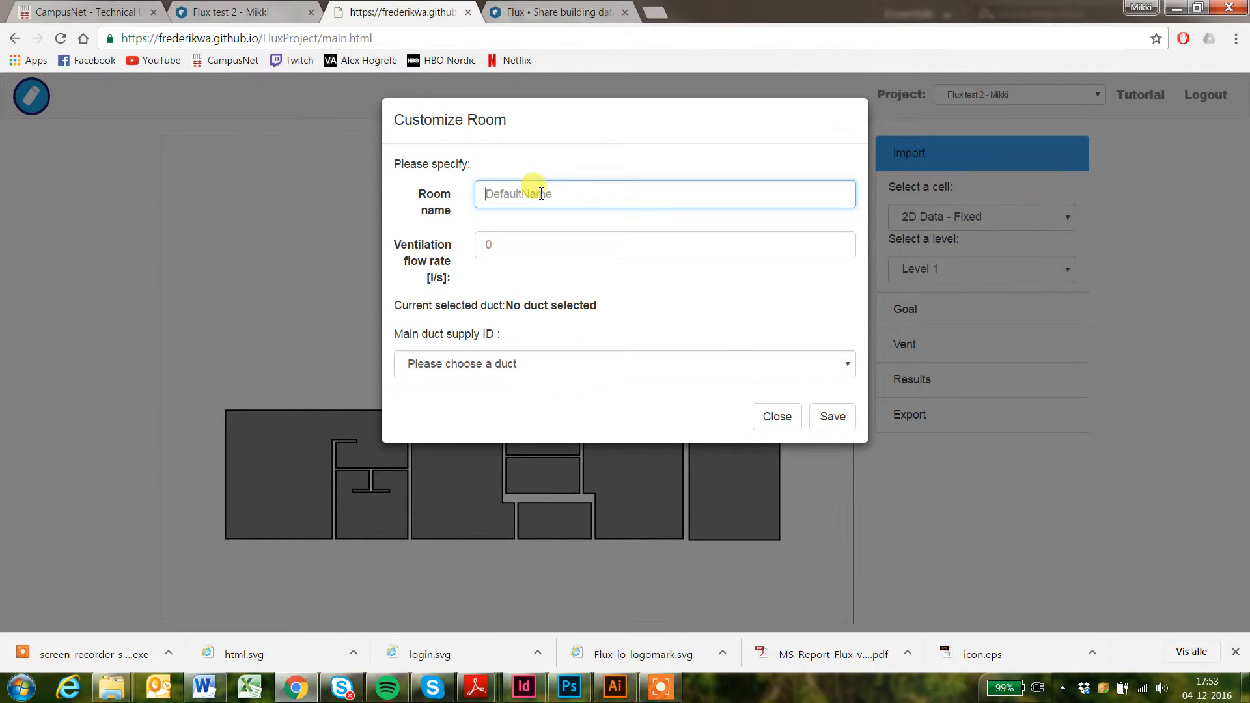
click(532, 245)
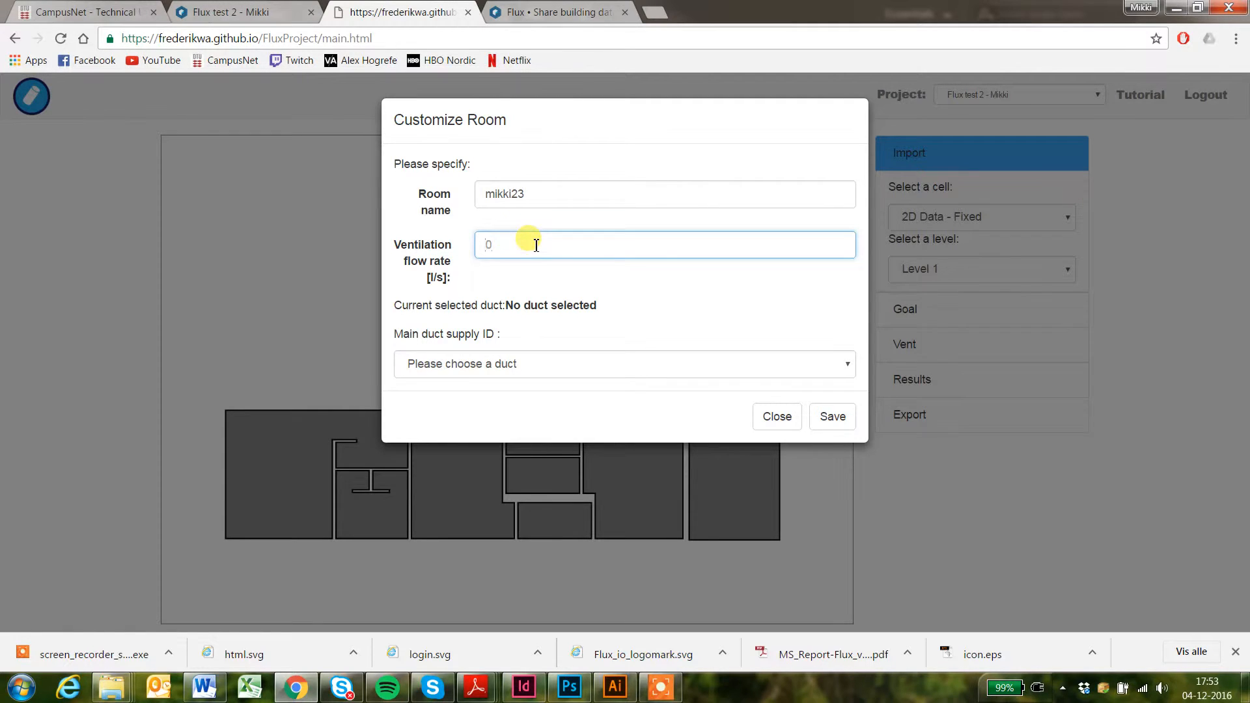
click(518, 357)
click(520, 359)
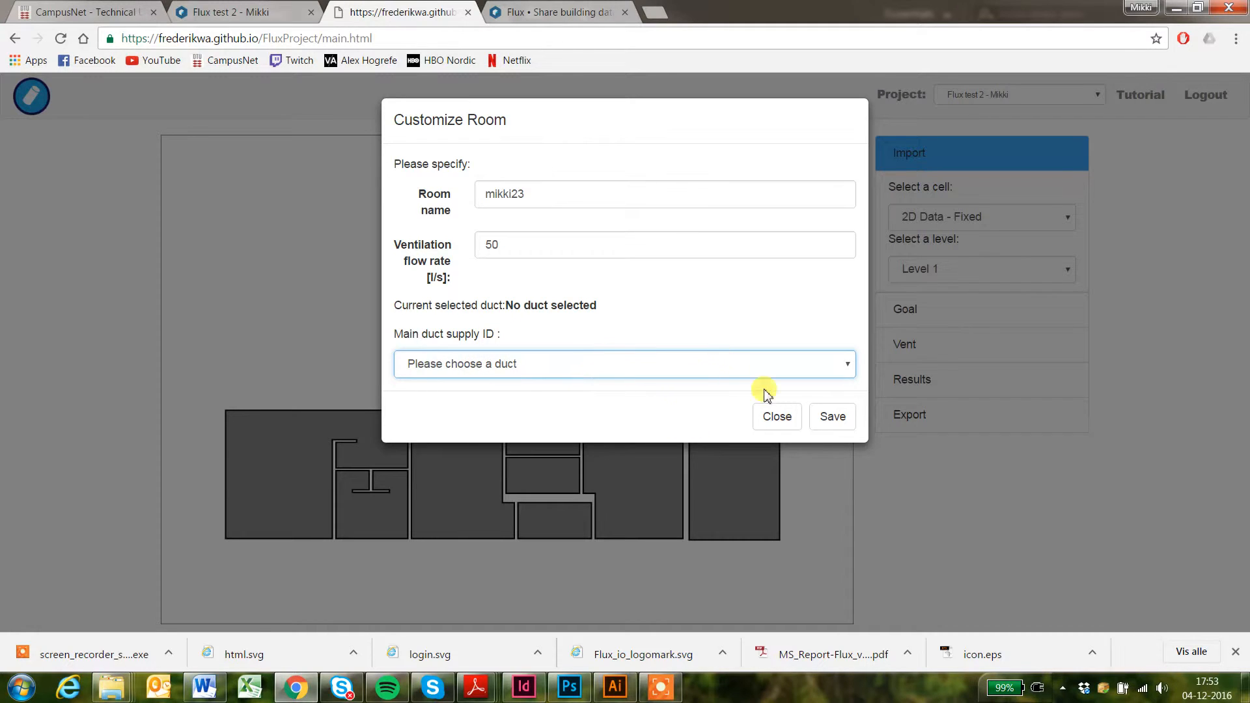
click(533, 358)
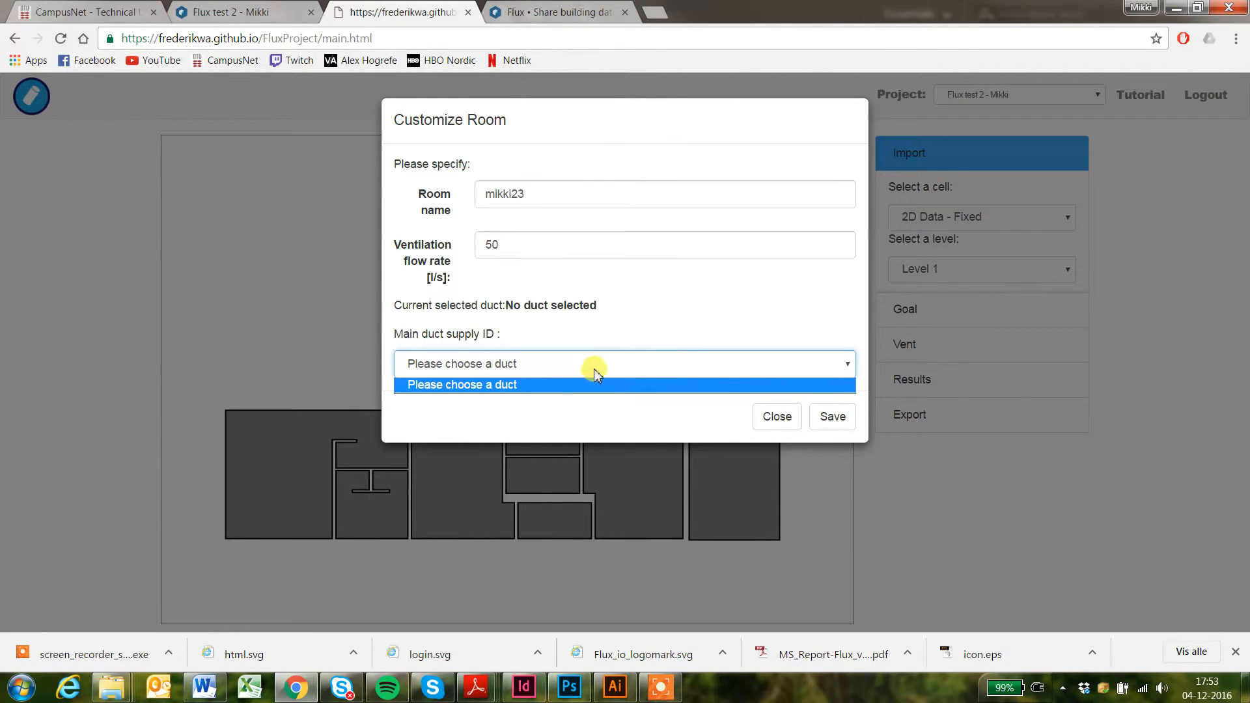
click(777, 414)
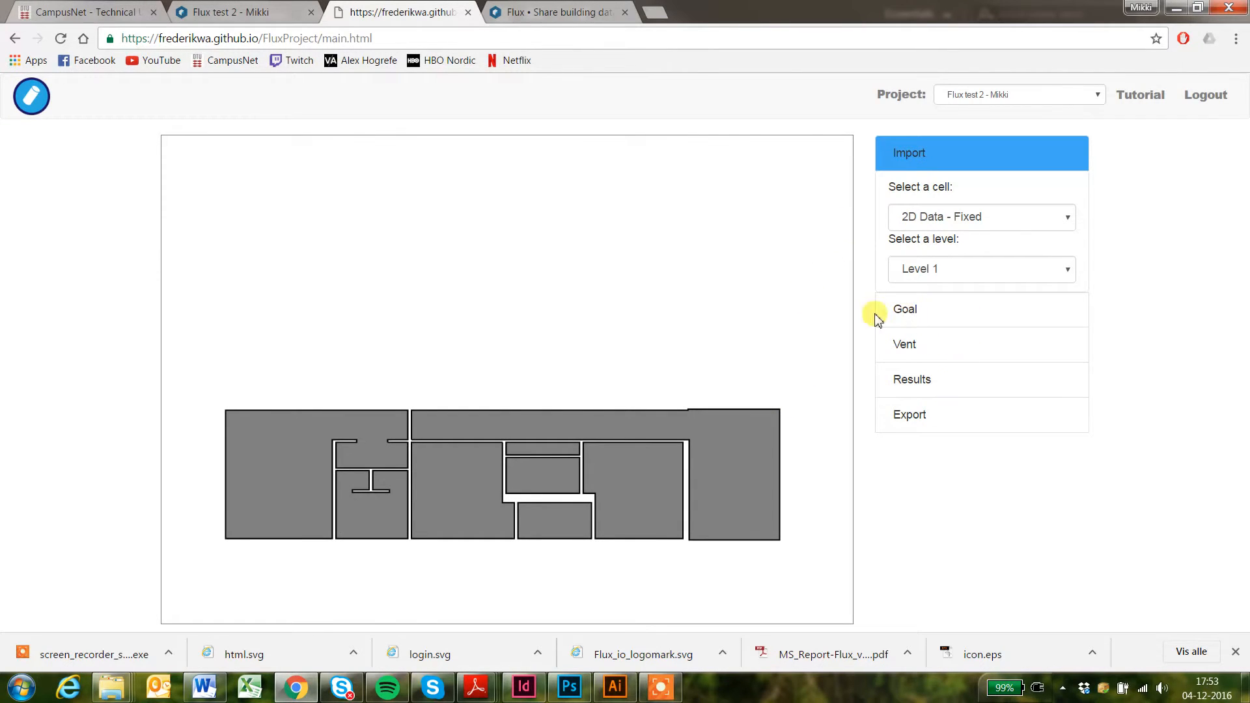
Step: Open the Results section and display the Level 0 floor plan again
click(910, 382)
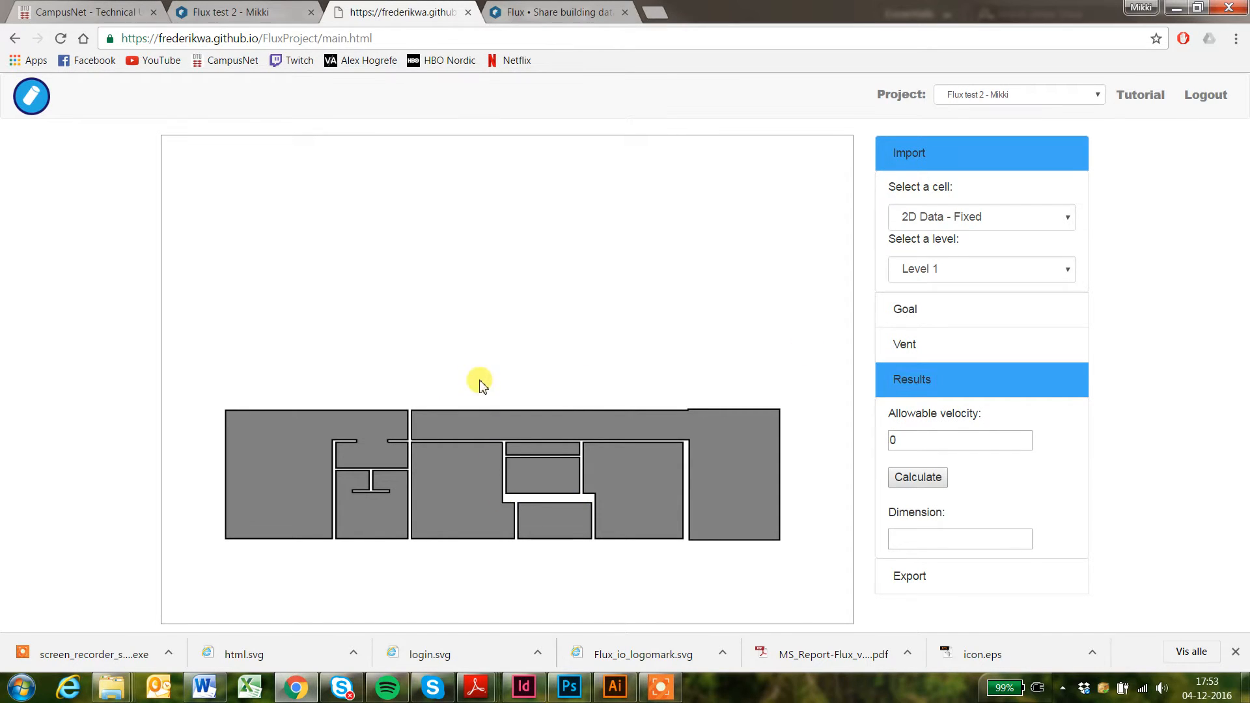
scroll(619, 536, up, 3)
scroll(745, 404, down, 3)
click(955, 269)
click(938, 315)
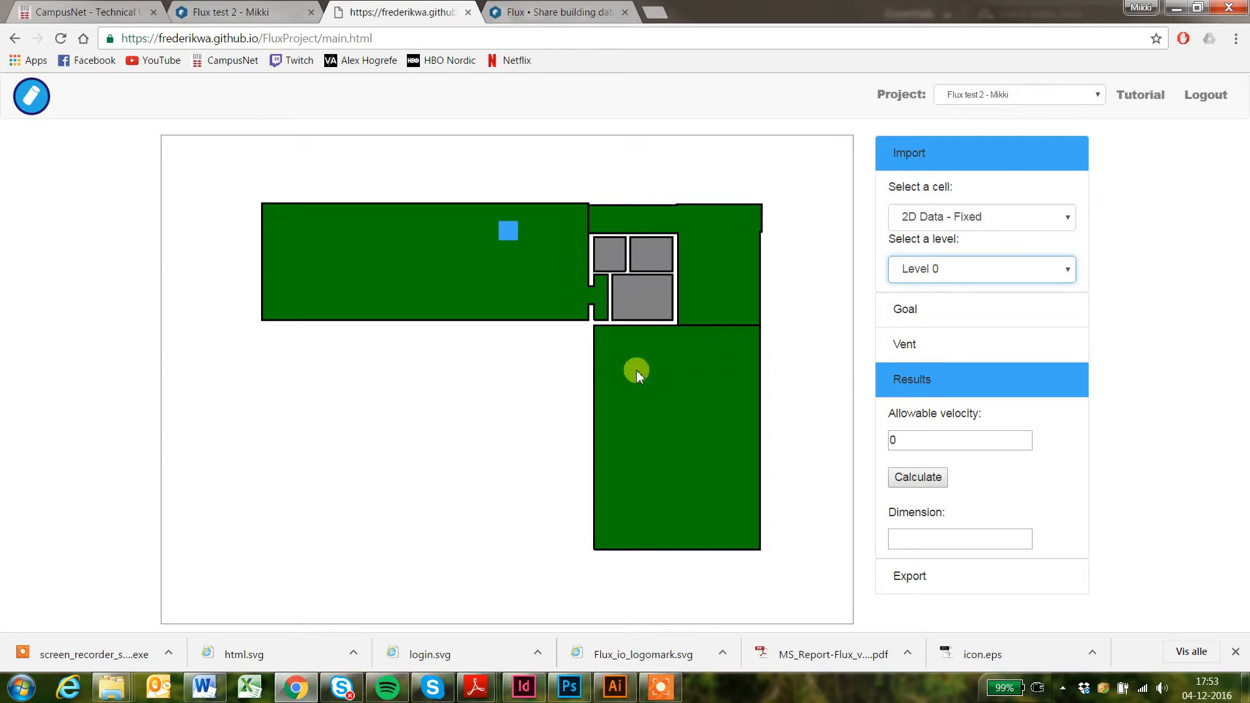
scroll(597, 383, down, 1)
scroll(715, 318, up, 1)
Step: Set the allowable velocity to 7 and calculate the duct dimension
double_click(912, 438)
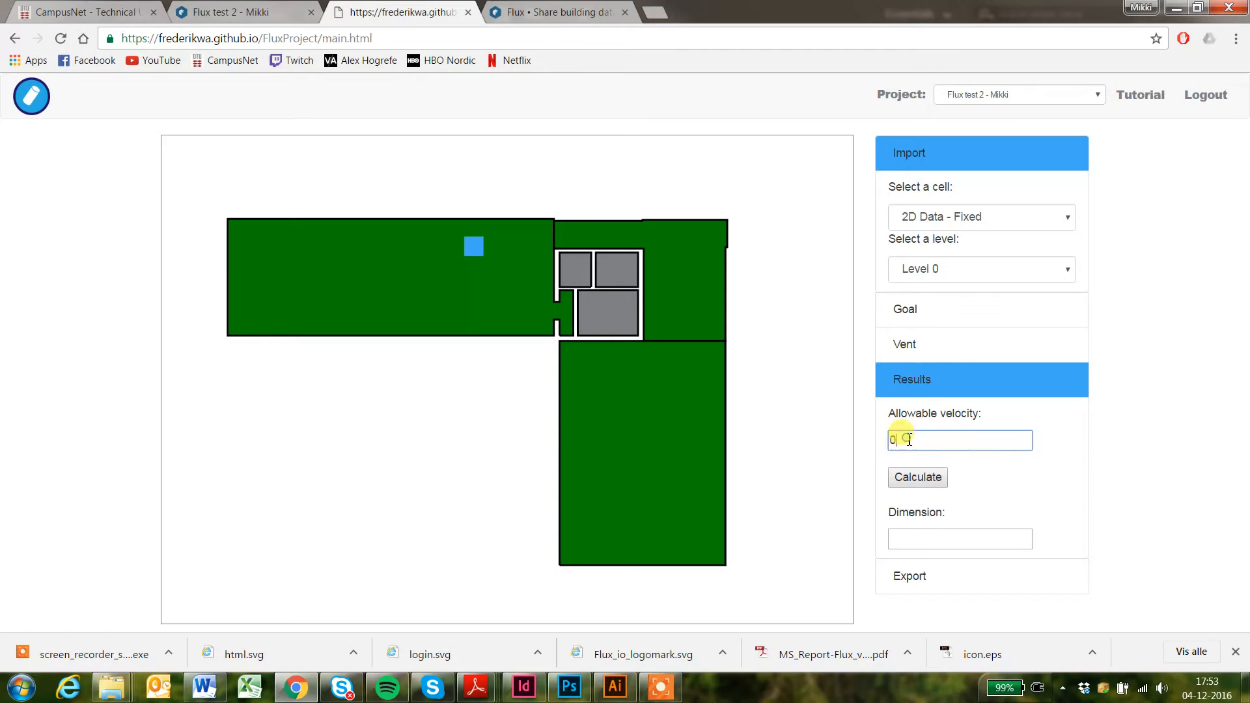
double_click(889, 440)
click(920, 477)
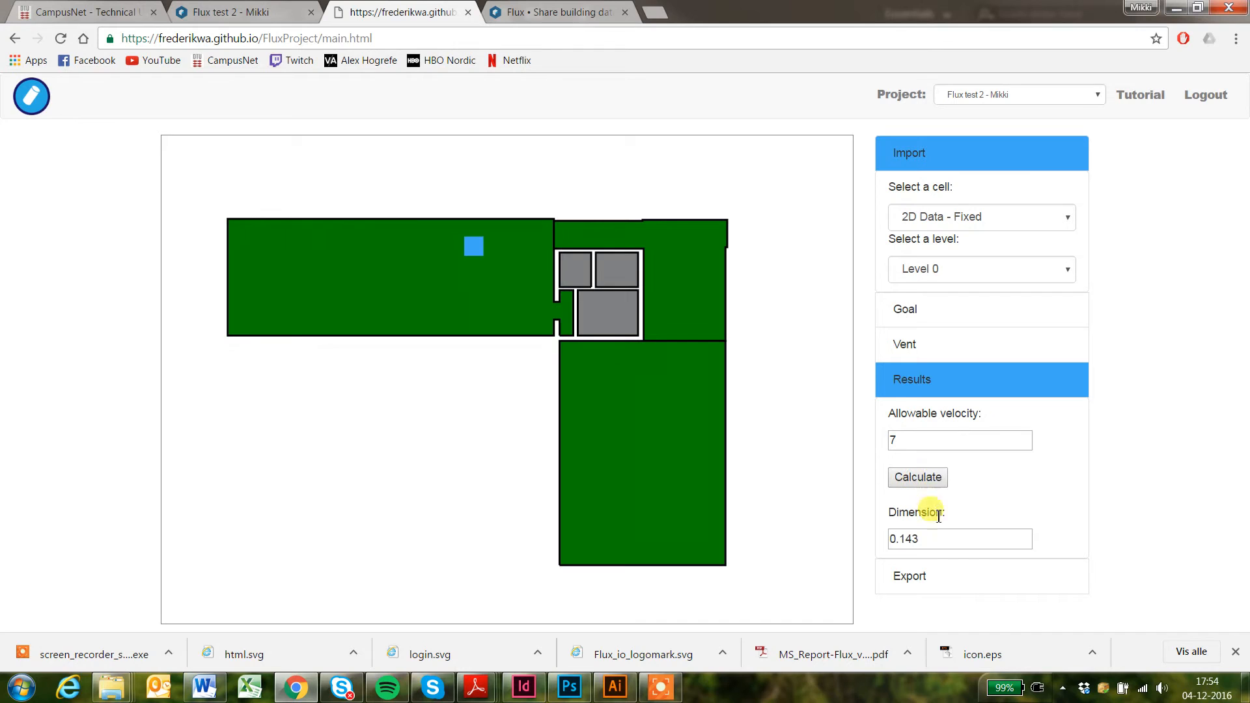
double_click(921, 544)
drag(921, 544, 887, 539)
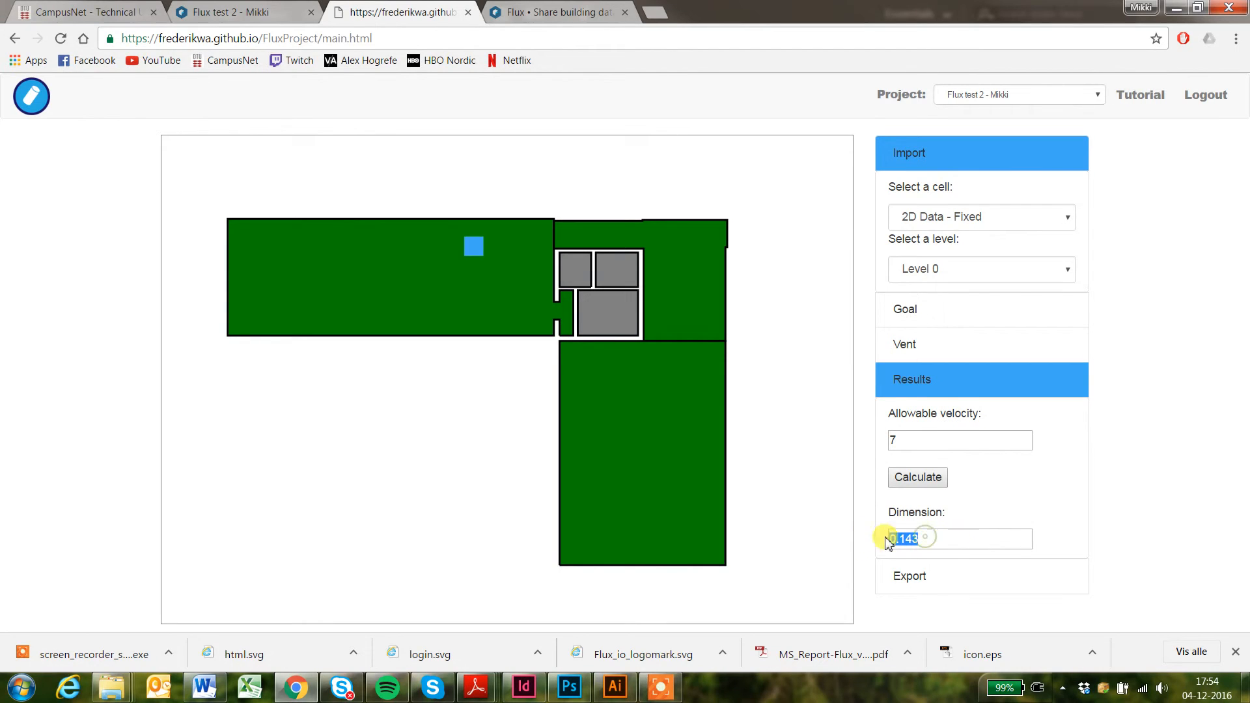
Step: Collapse the Results section and expand the Export section
click(975, 388)
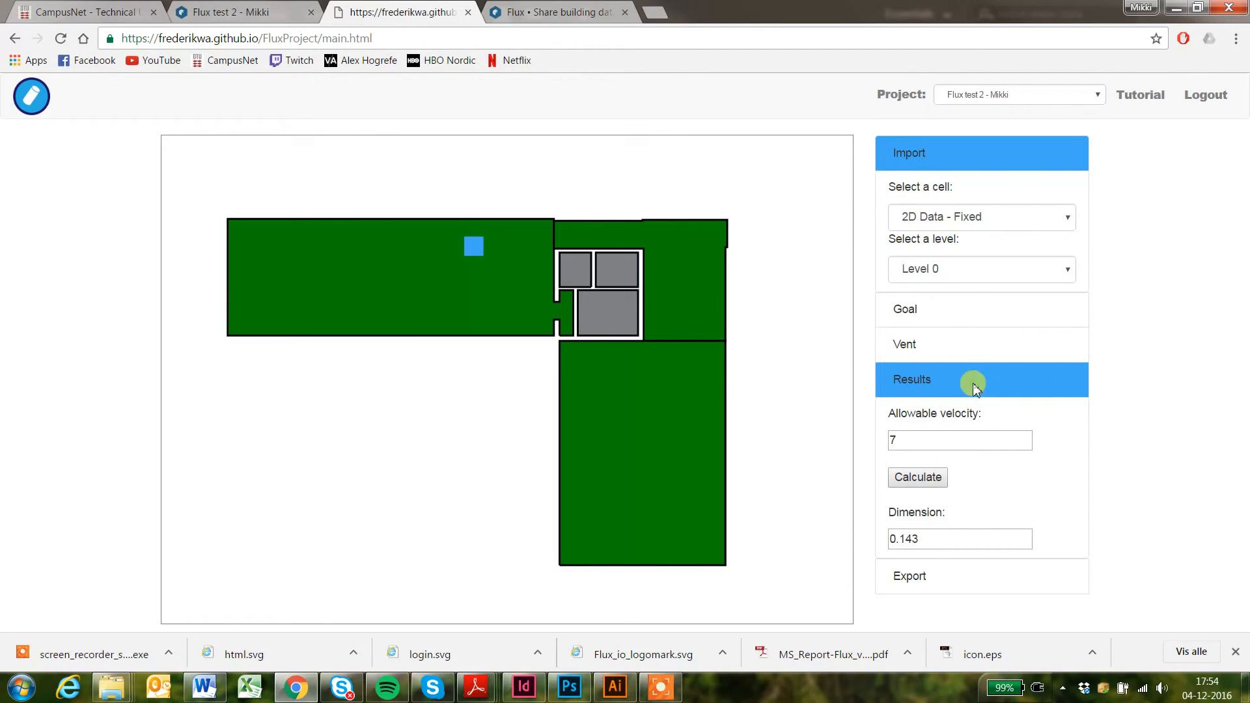
click(910, 384)
click(917, 422)
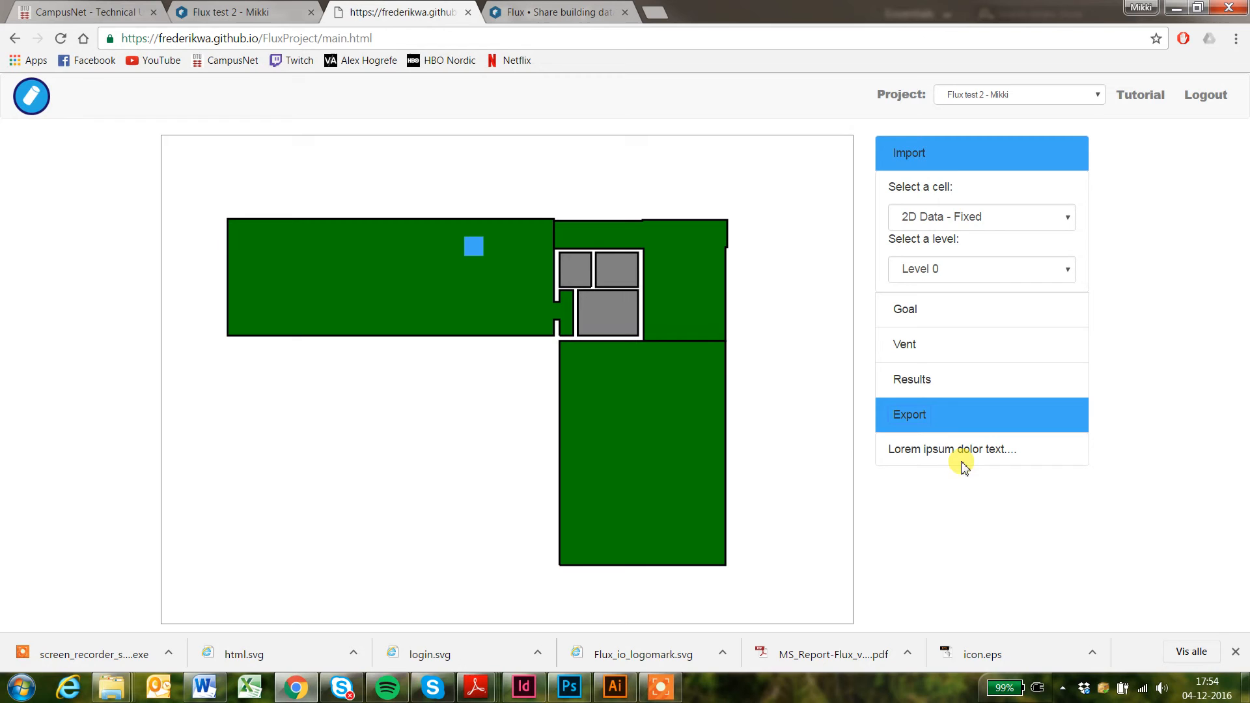
Step: Switch to the Flux test 2 project flow and examine the outputs in column D and the Stage D-E area
click(228, 16)
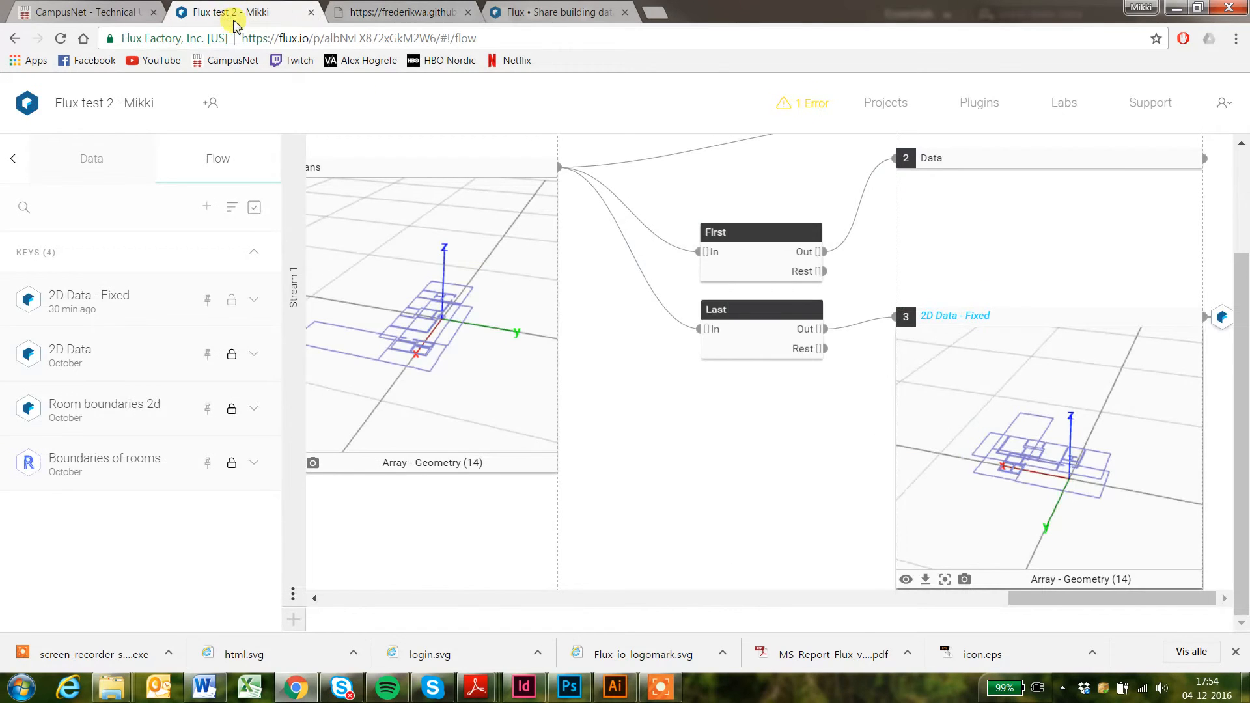
scroll(589, 368, up, 3)
scroll(708, 577, down, 2)
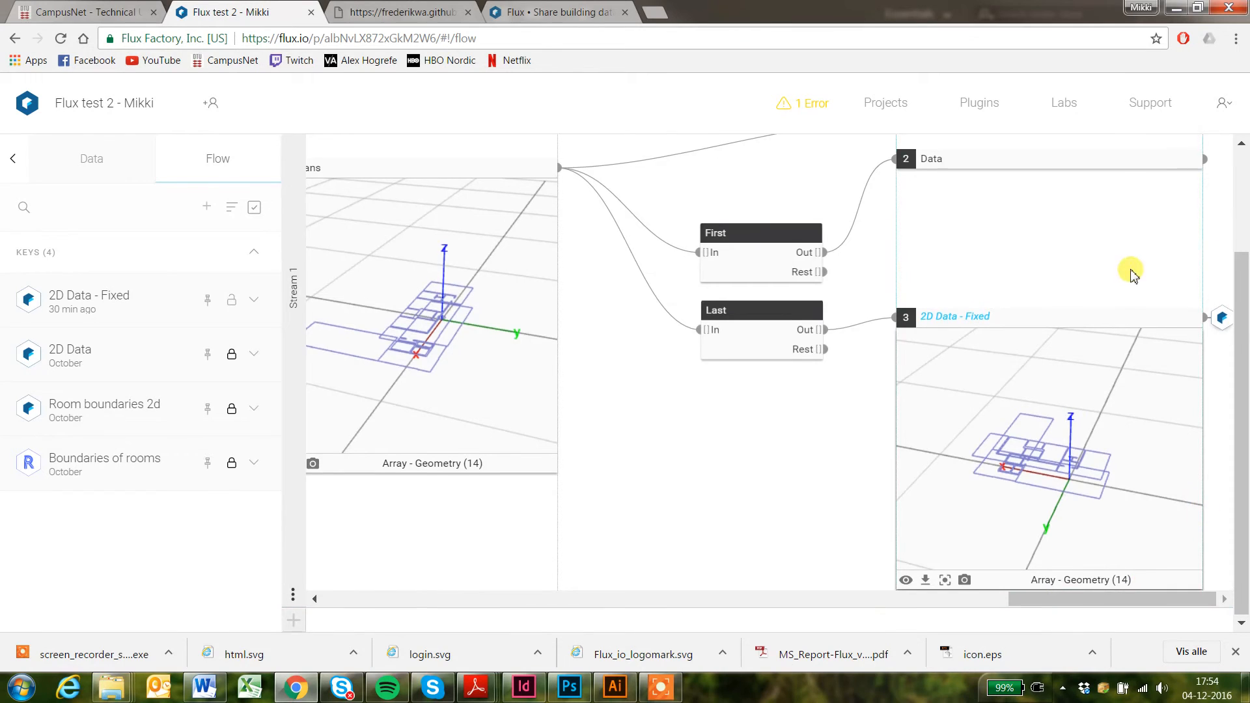
scroll(1133, 267, up, 2)
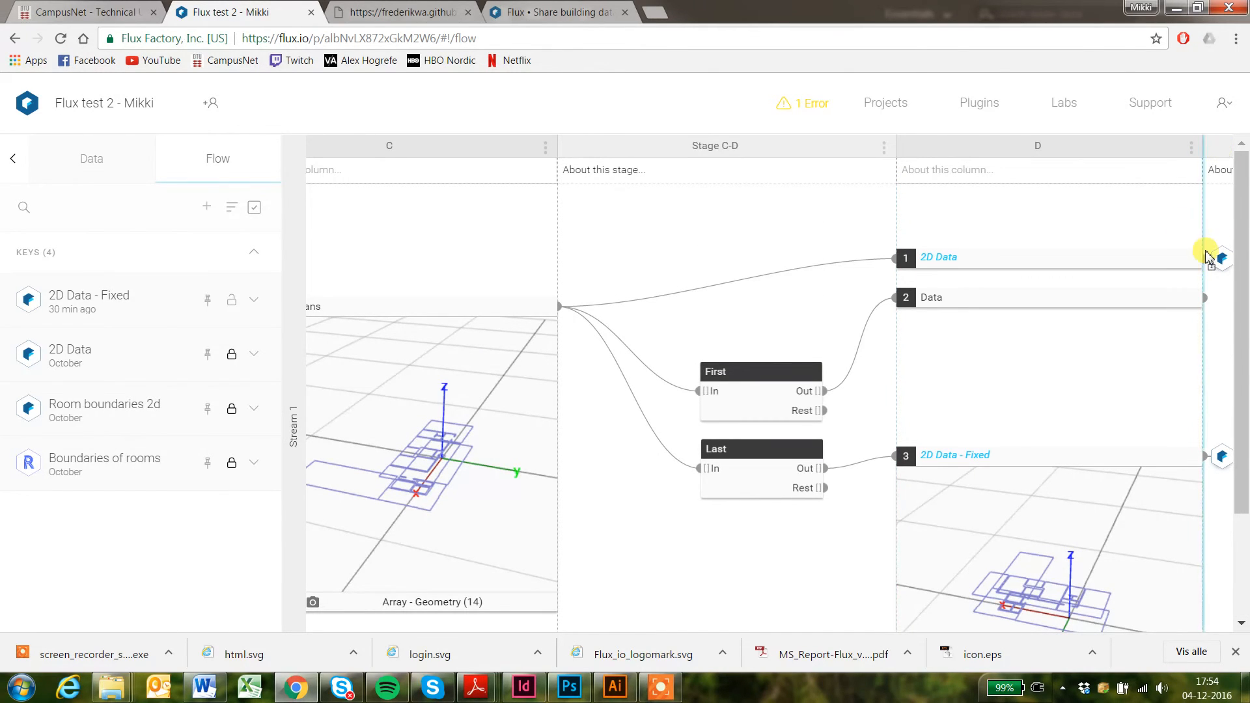
scroll(1067, 544, down, 2)
drag(1044, 599, 1152, 591)
scroll(855, 388, up, 2)
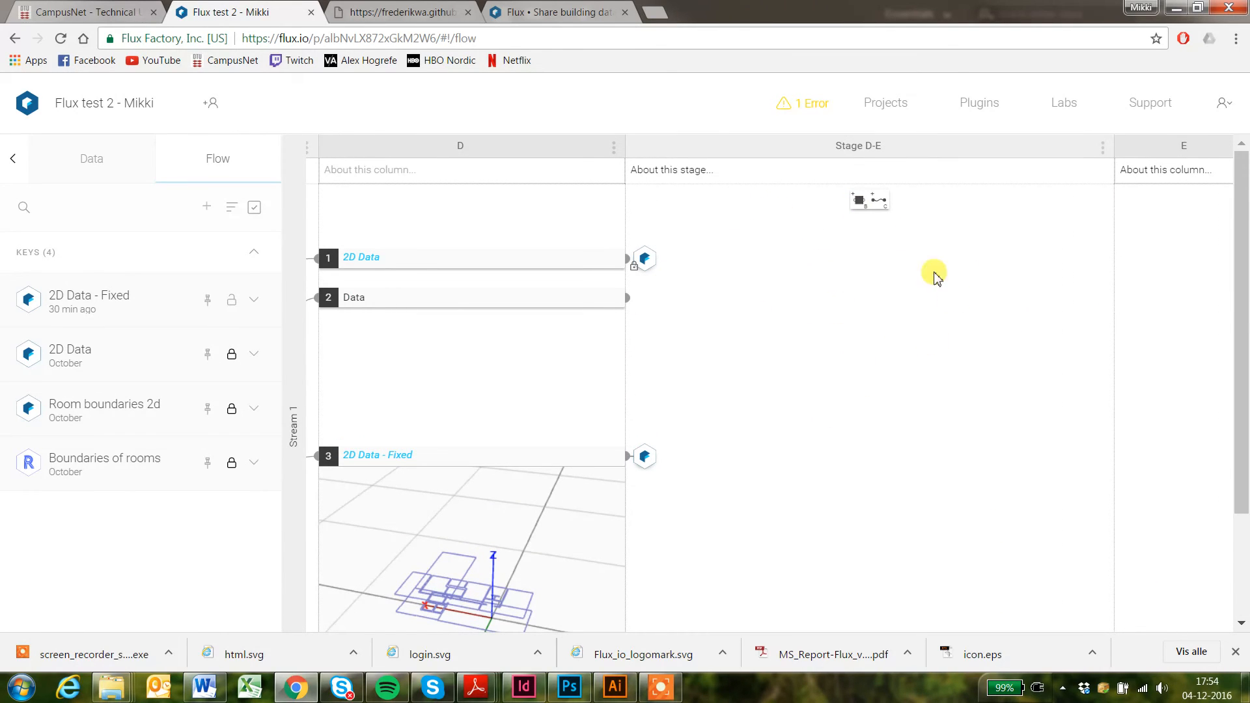
key(alt+Tab)
key(alt+Tab)
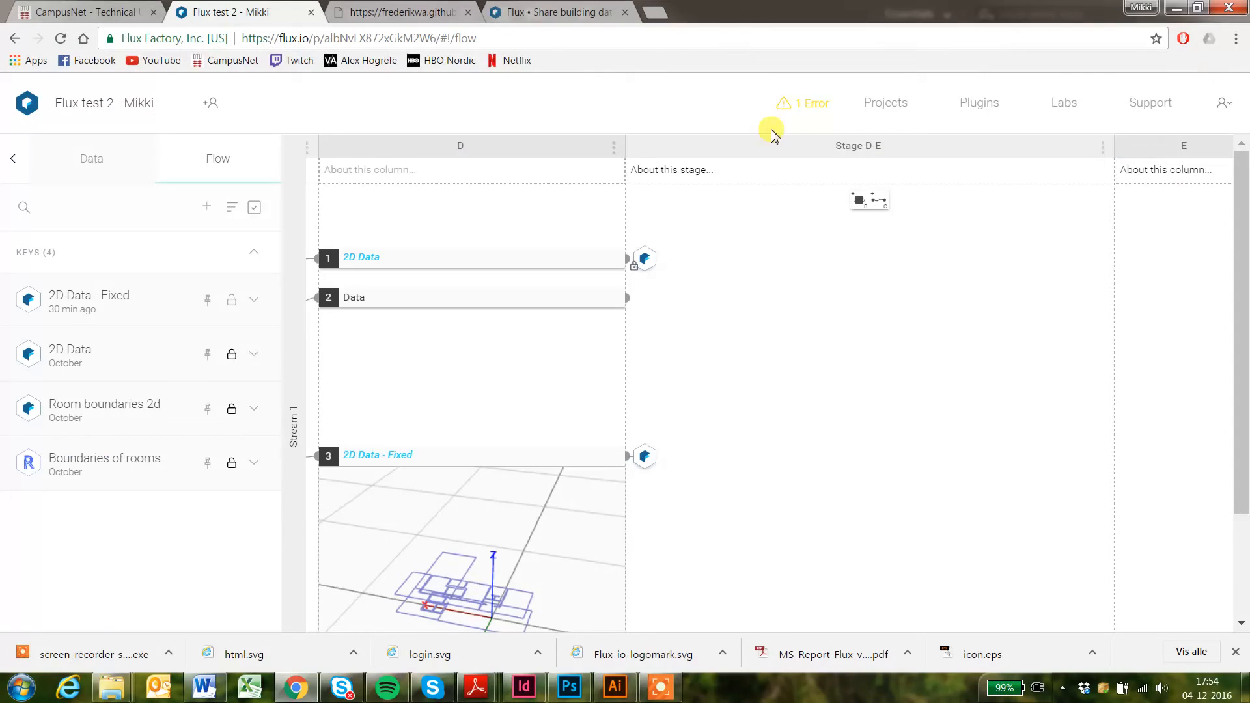
Step: Return to the duct designer web app and log out
click(398, 12)
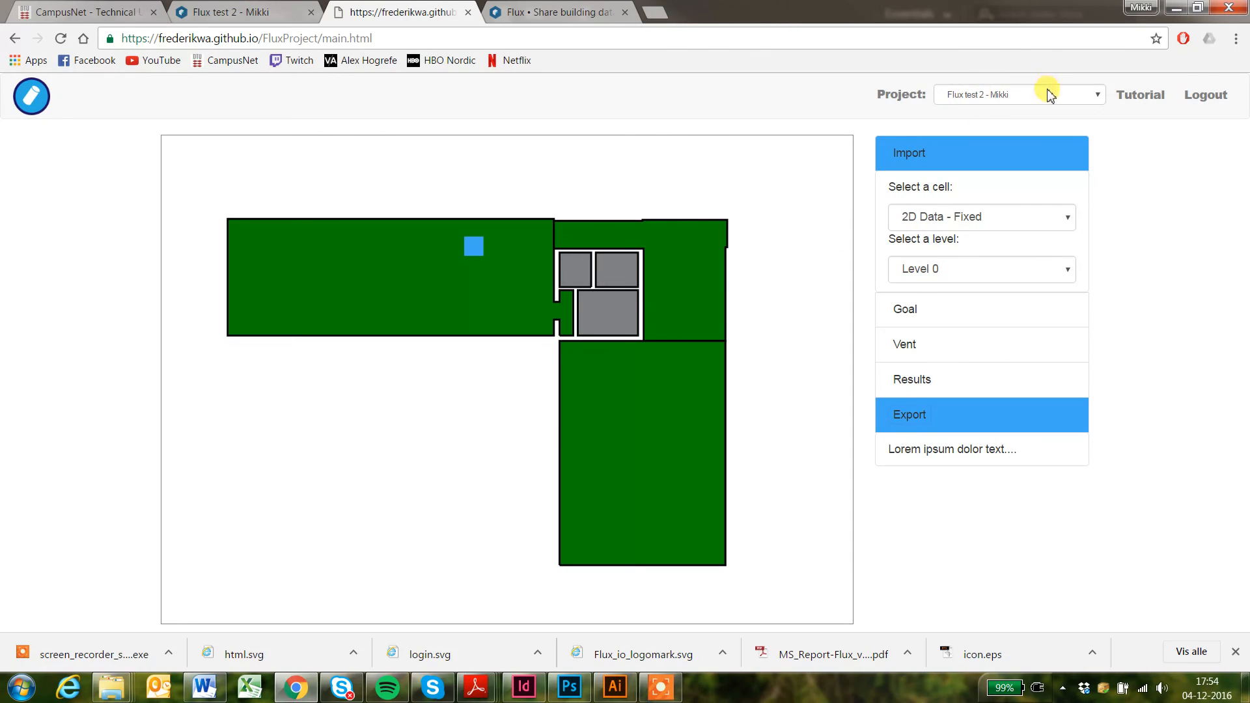
click(1205, 98)
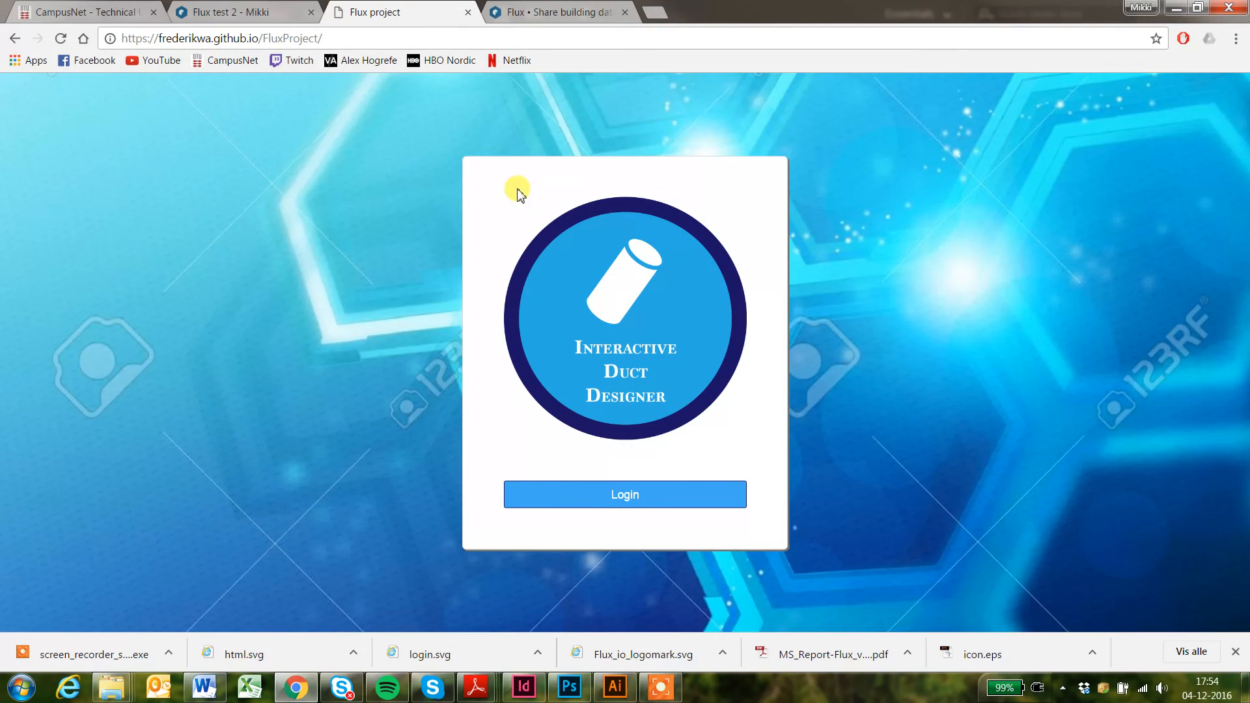
click(660, 687)
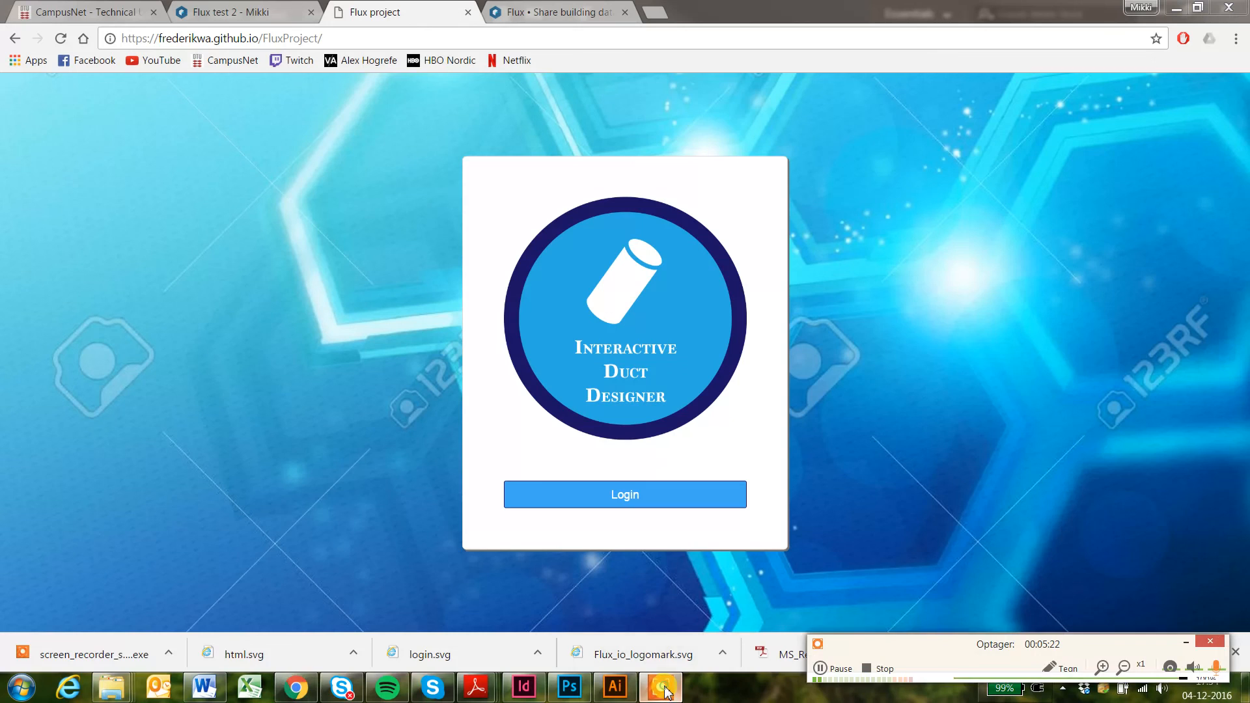